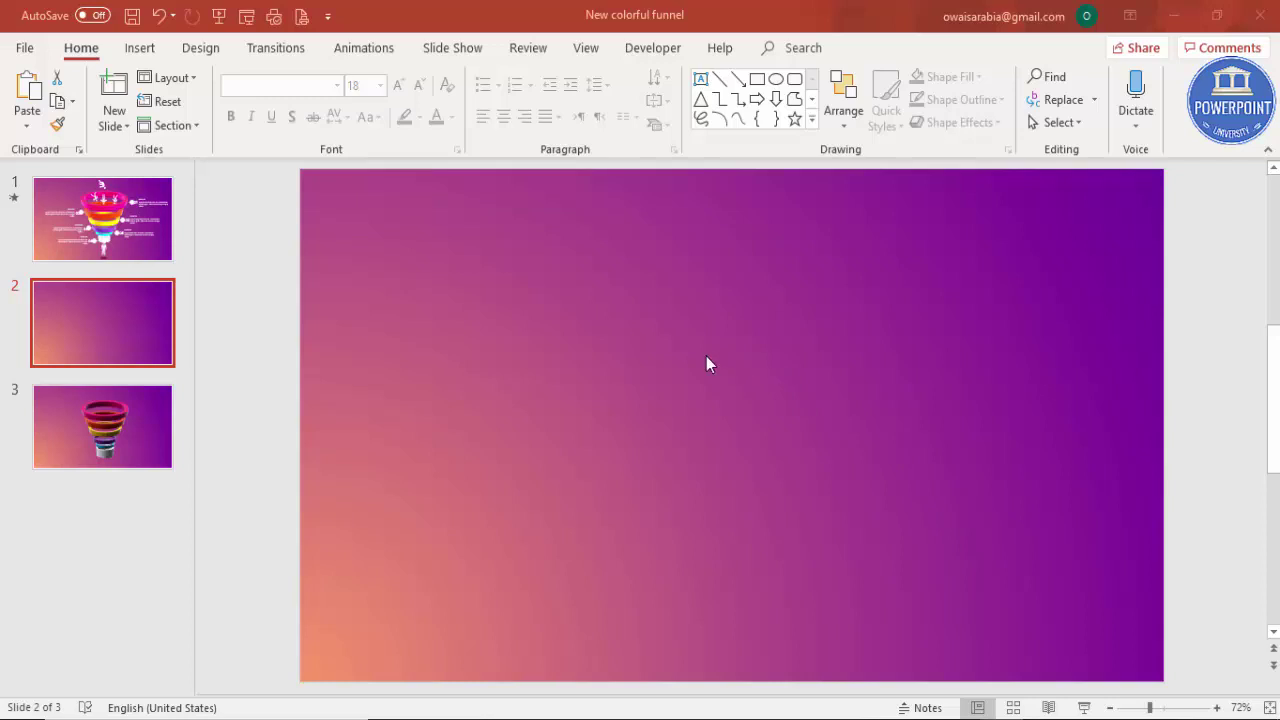
- Open Format Background and check that the slide gradient stays Radial with its current direction
right_click(652, 354)
left_click(771, 522)
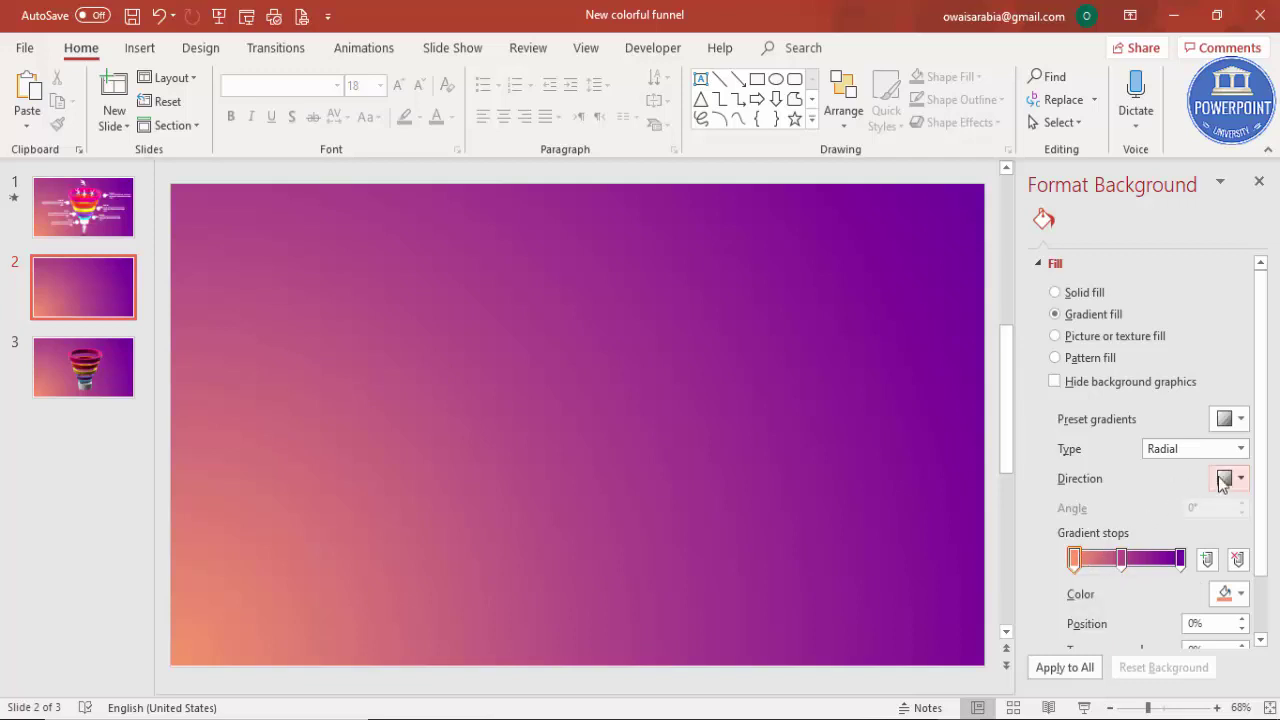
left_click(1160, 450)
left_click(1198, 452)
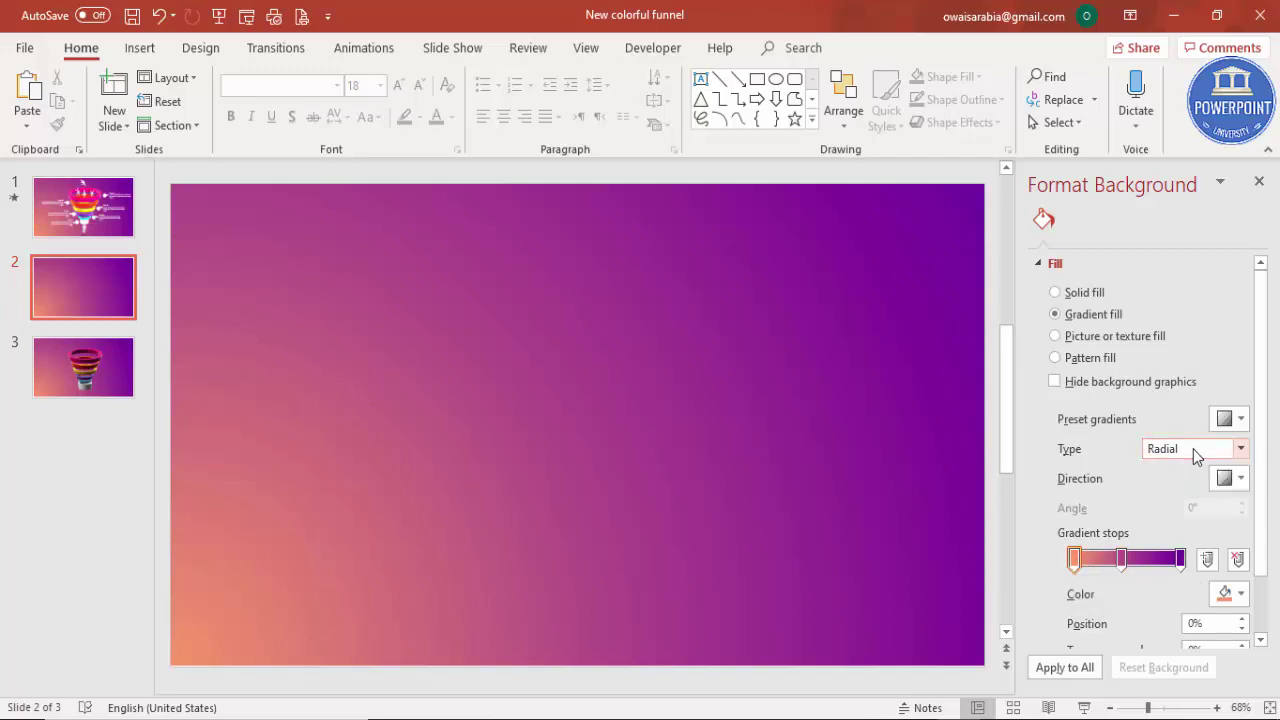
left_click(1230, 480)
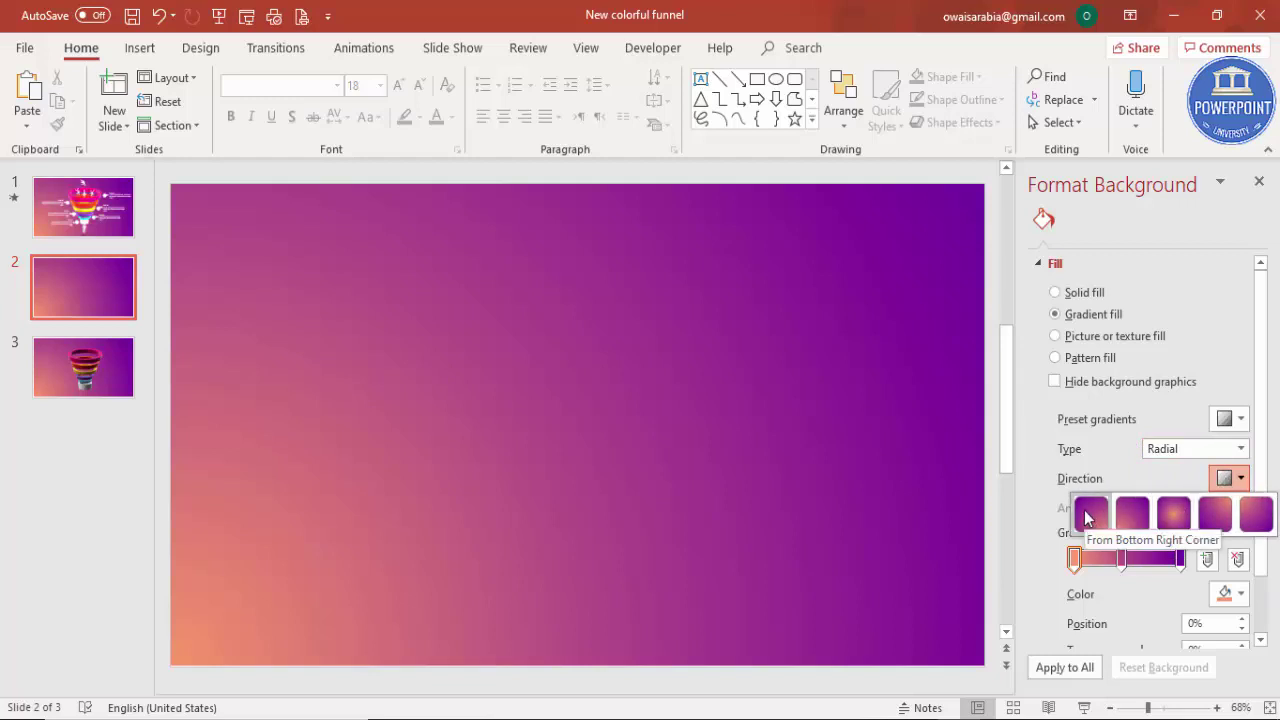
left_click(865, 423)
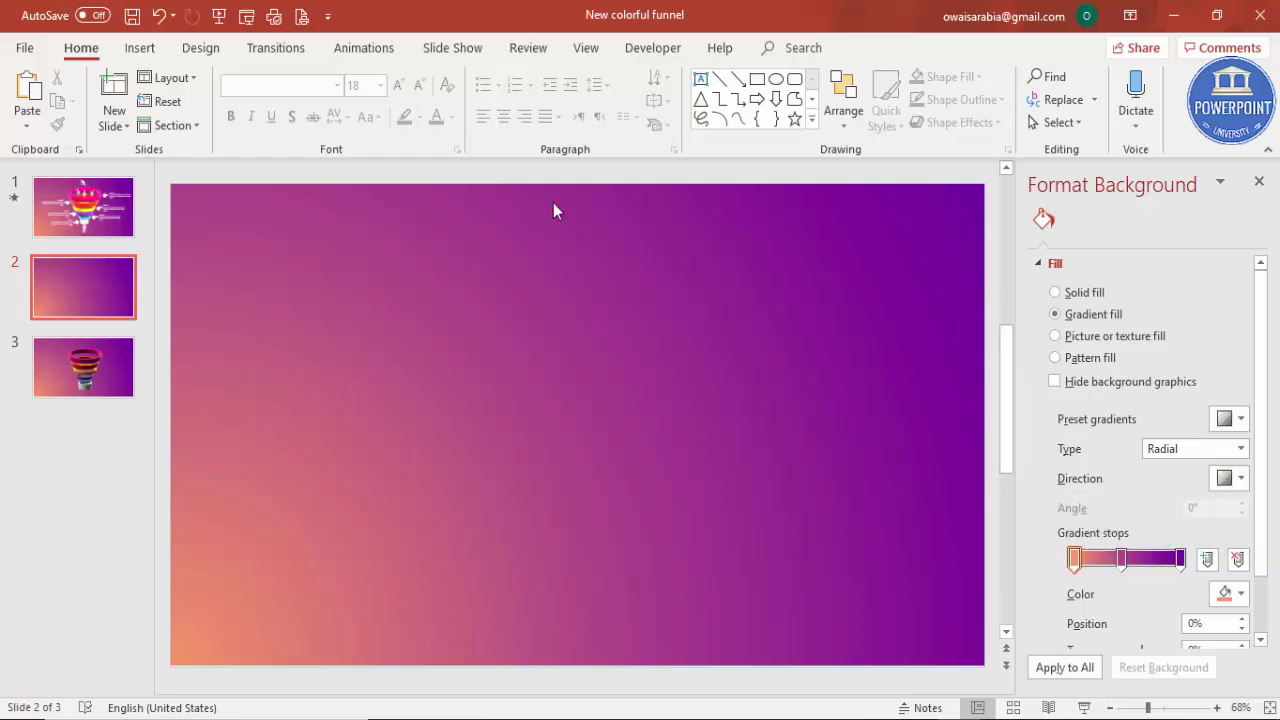
- Turn on the slide guides from the View tab, then return to Home
left_click(585, 47)
left_click(402, 125)
left_click(526, 493)
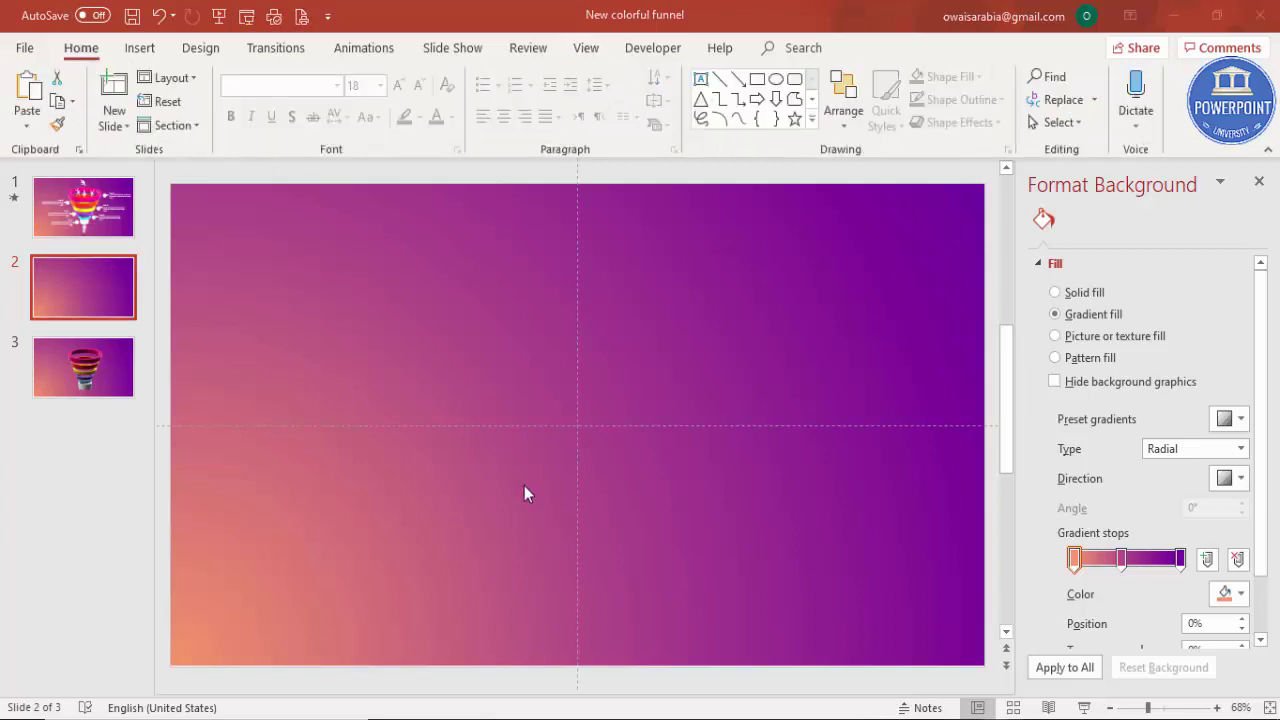
- Draw a Circle: Hollow donut shape near the slide centre
left_click(143, 50)
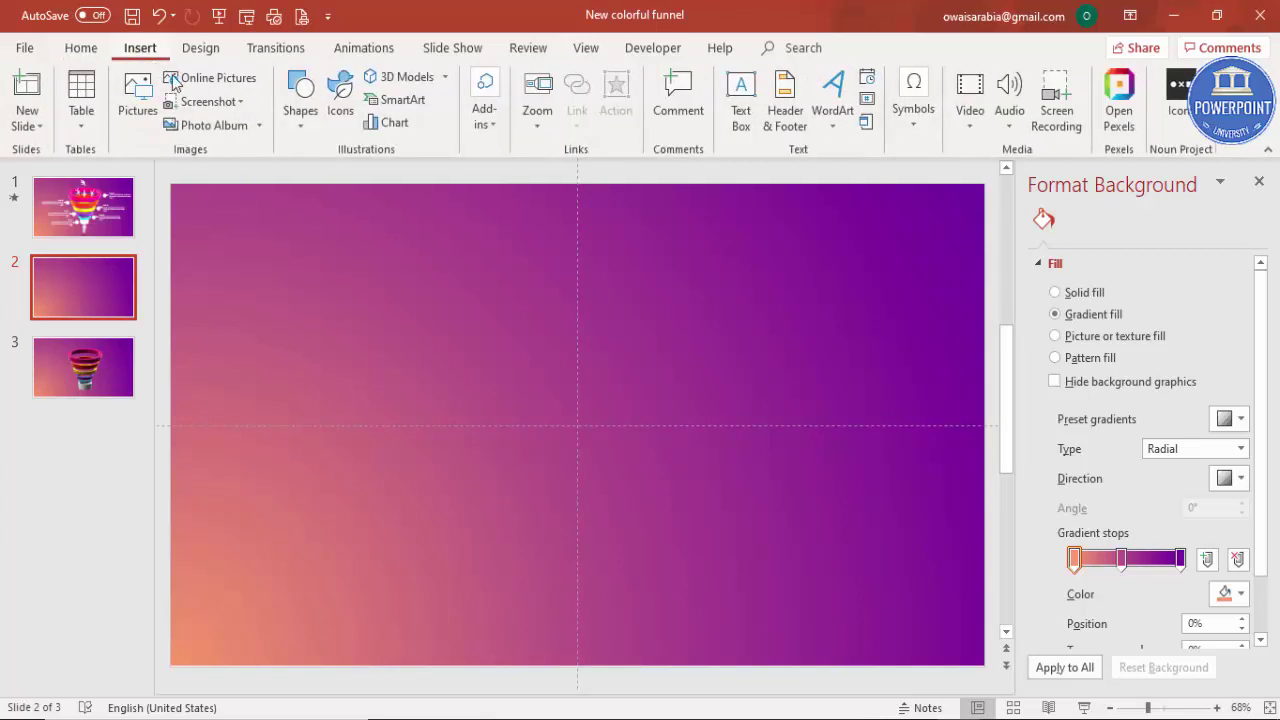
left_click(294, 122)
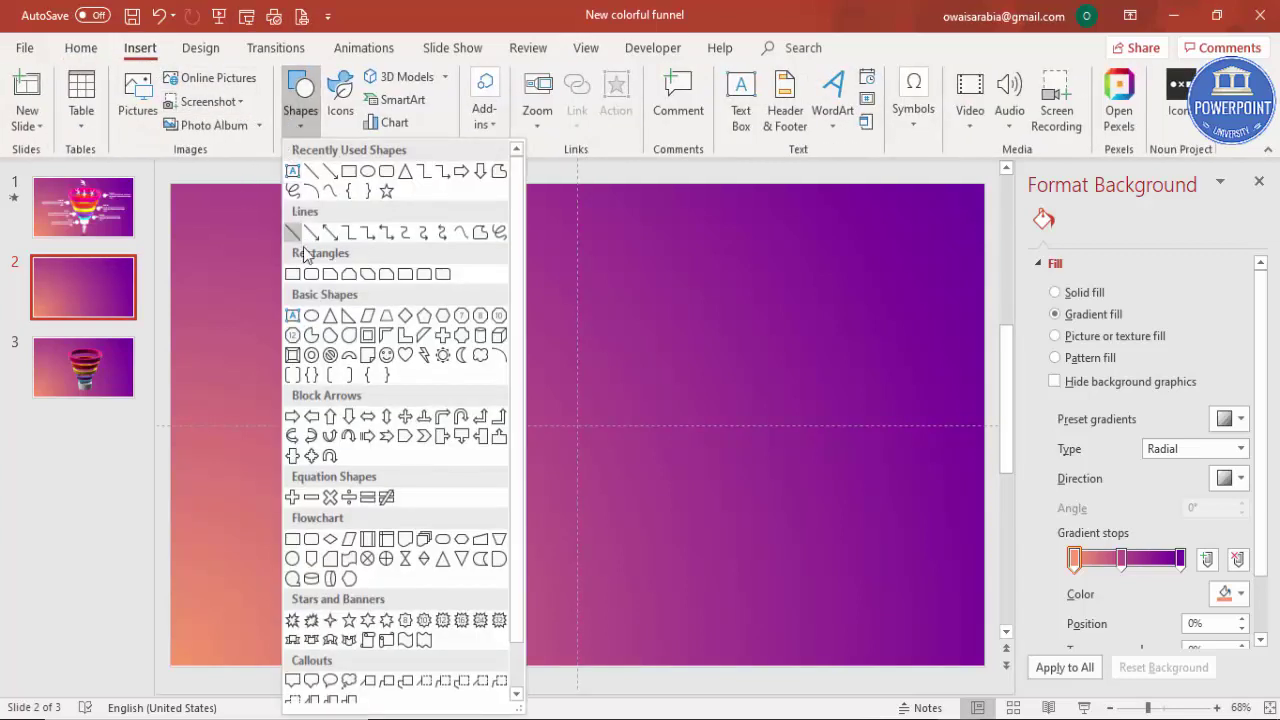
left_click(312, 356)
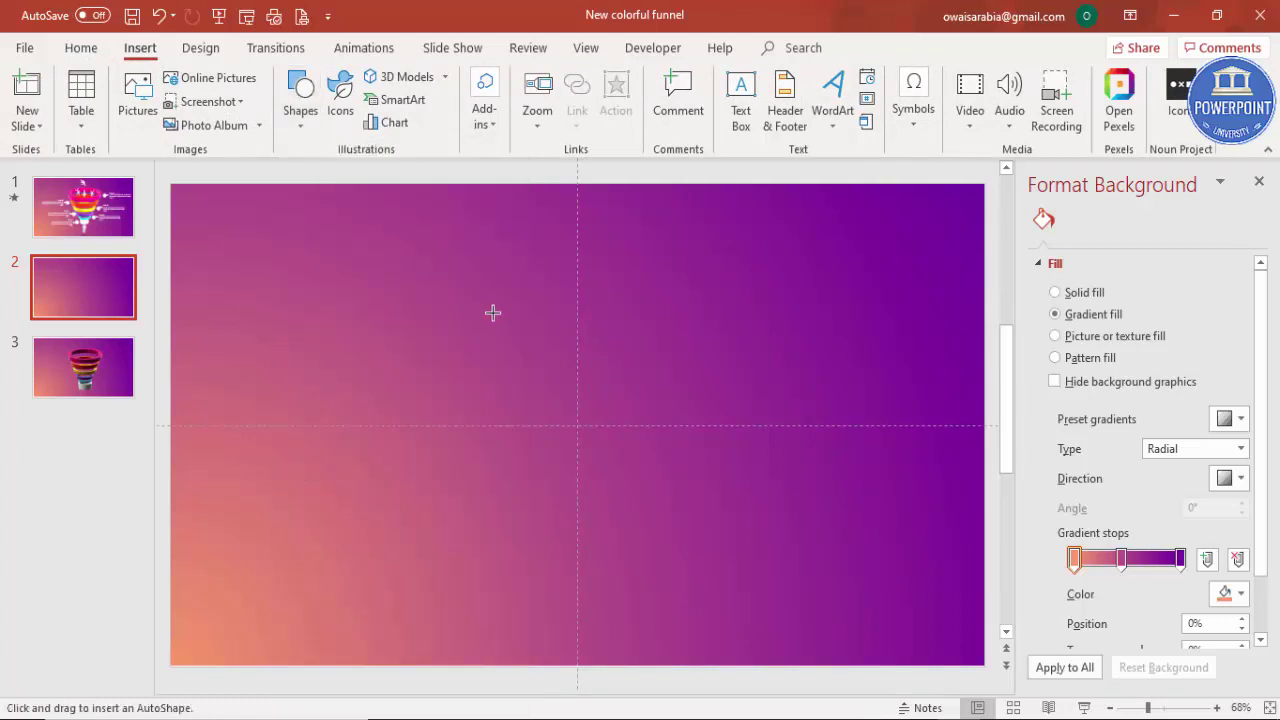
mouse_move(468, 320)
left_mouse_down()
mouse_move(646, 517)
mouse_move(702, 543)
mouse_move(695, 563)
left_mouse_up()
- Size the donut to 4.5" by 4.5" and thin its ring with the yellow handle
left_click(1158, 88)
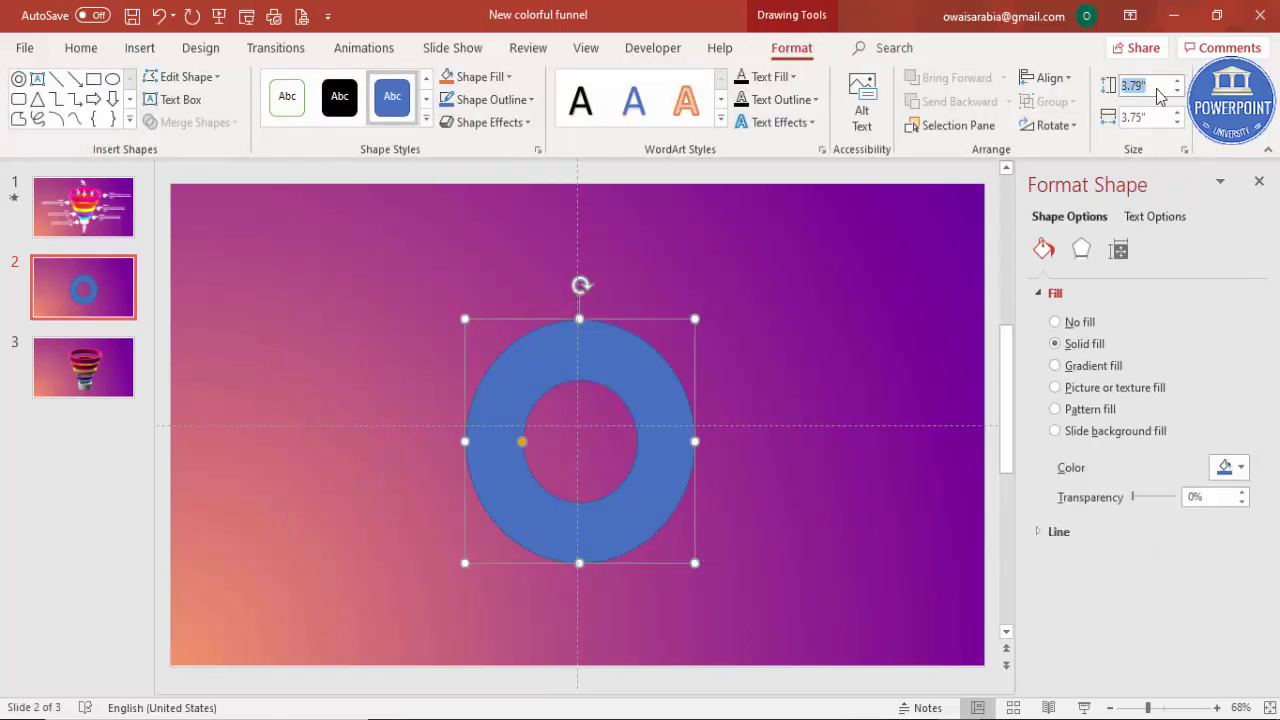
type("4.5")
key("Return")
left_click(1158, 118)
type("4")
key("Return")
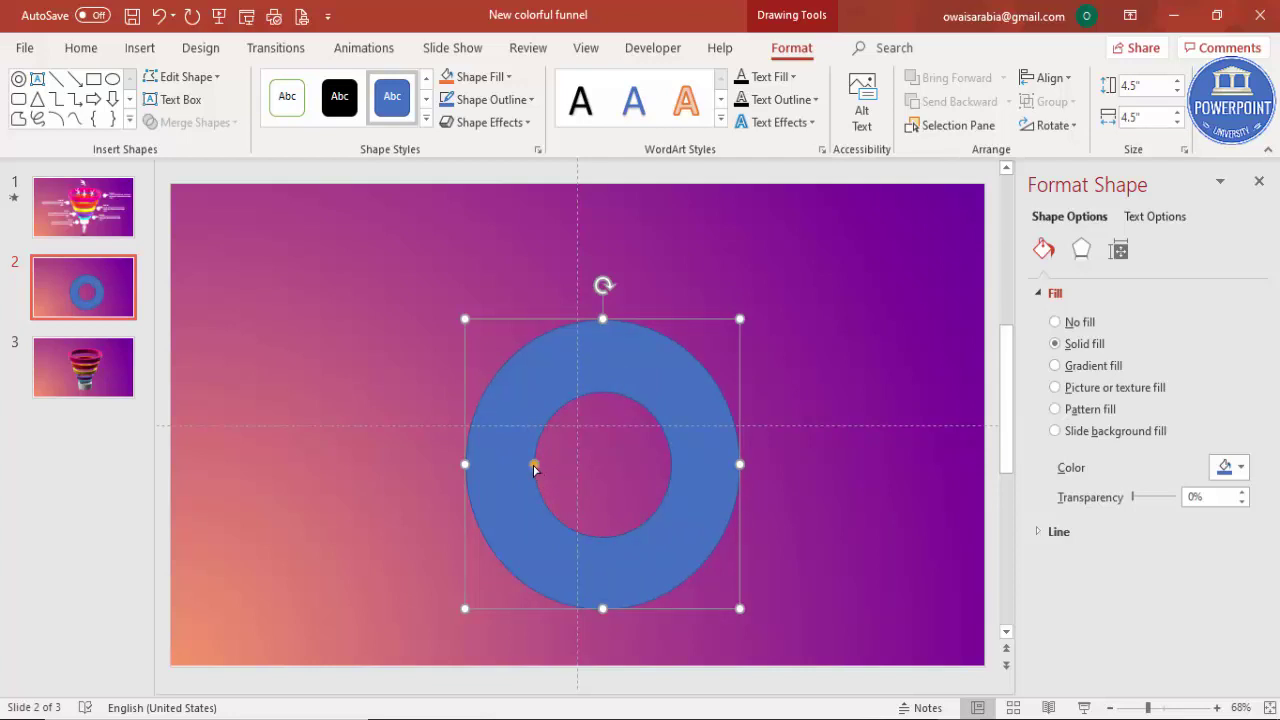
left_click_drag(534, 467, 489, 464)
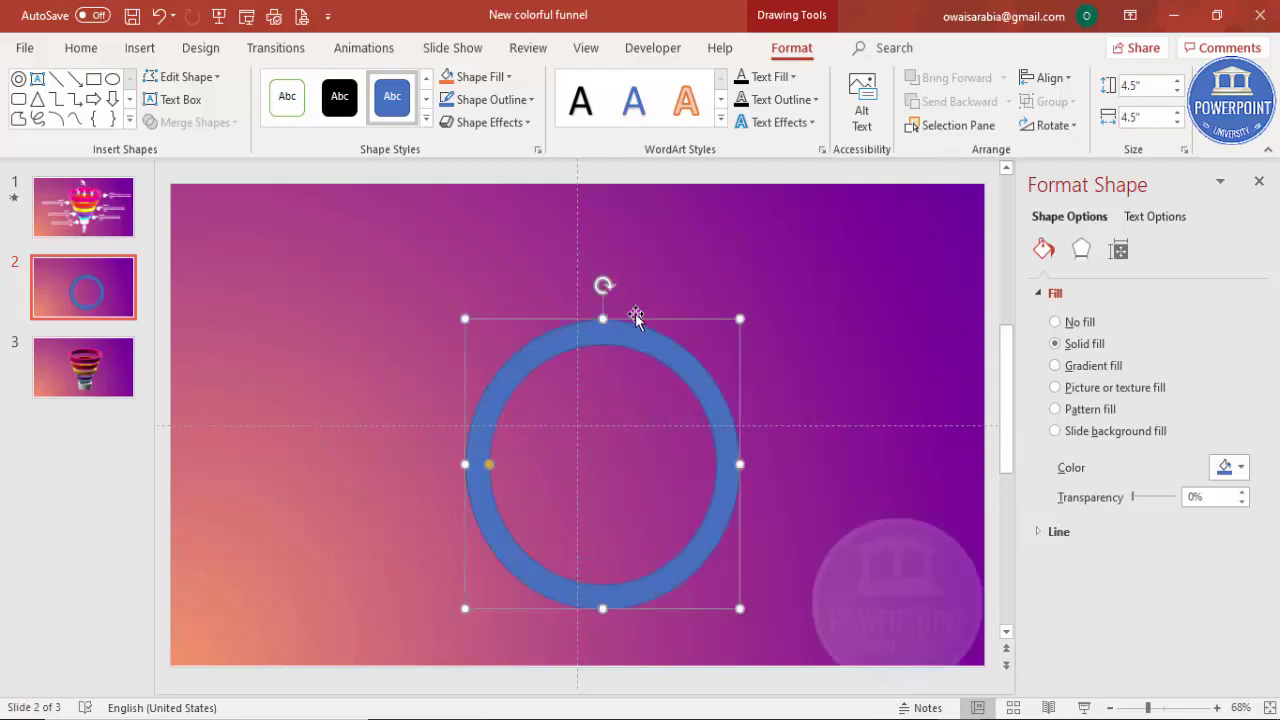
- Remove the ring's outline and fill it pink
left_click(522, 101)
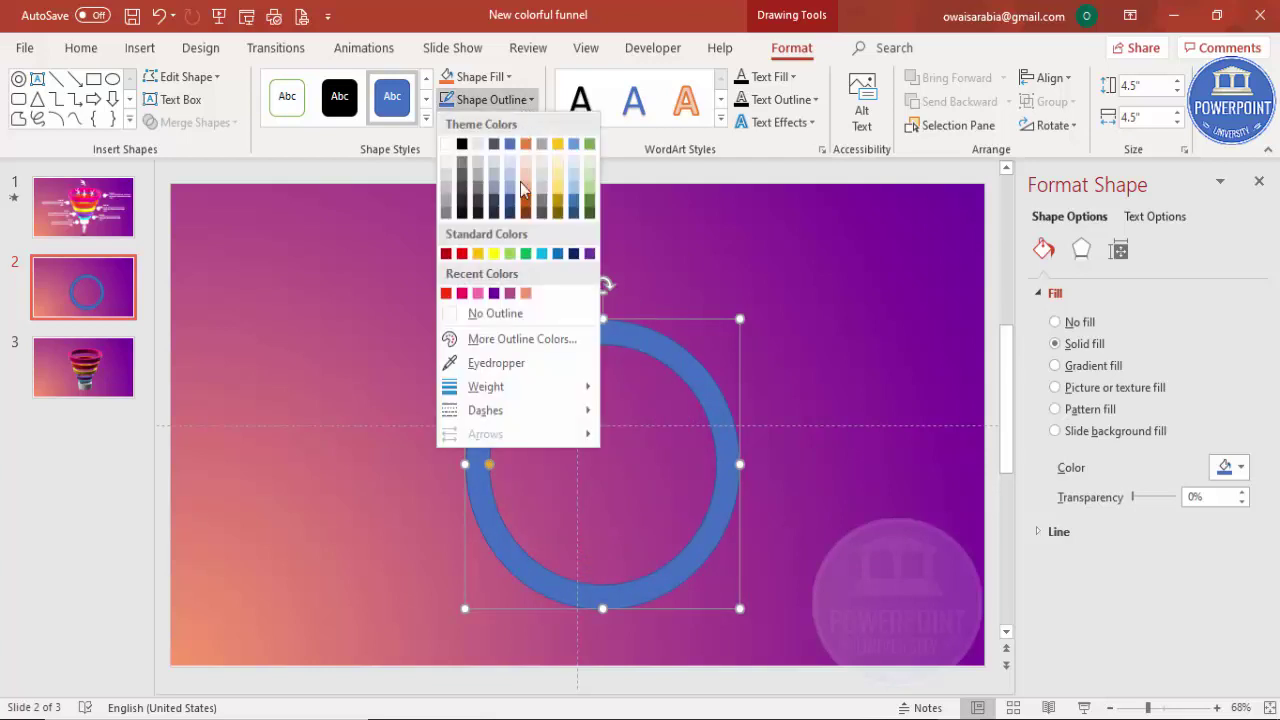
left_click(520, 313)
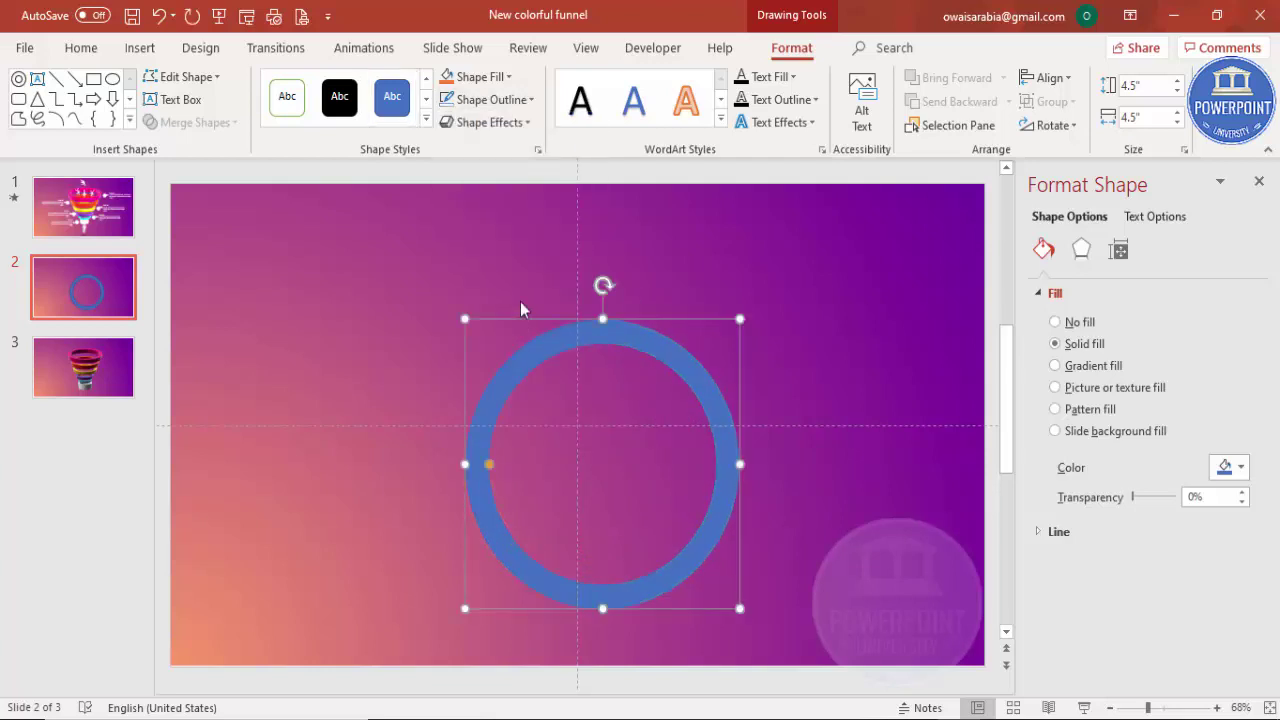
left_click(490, 78)
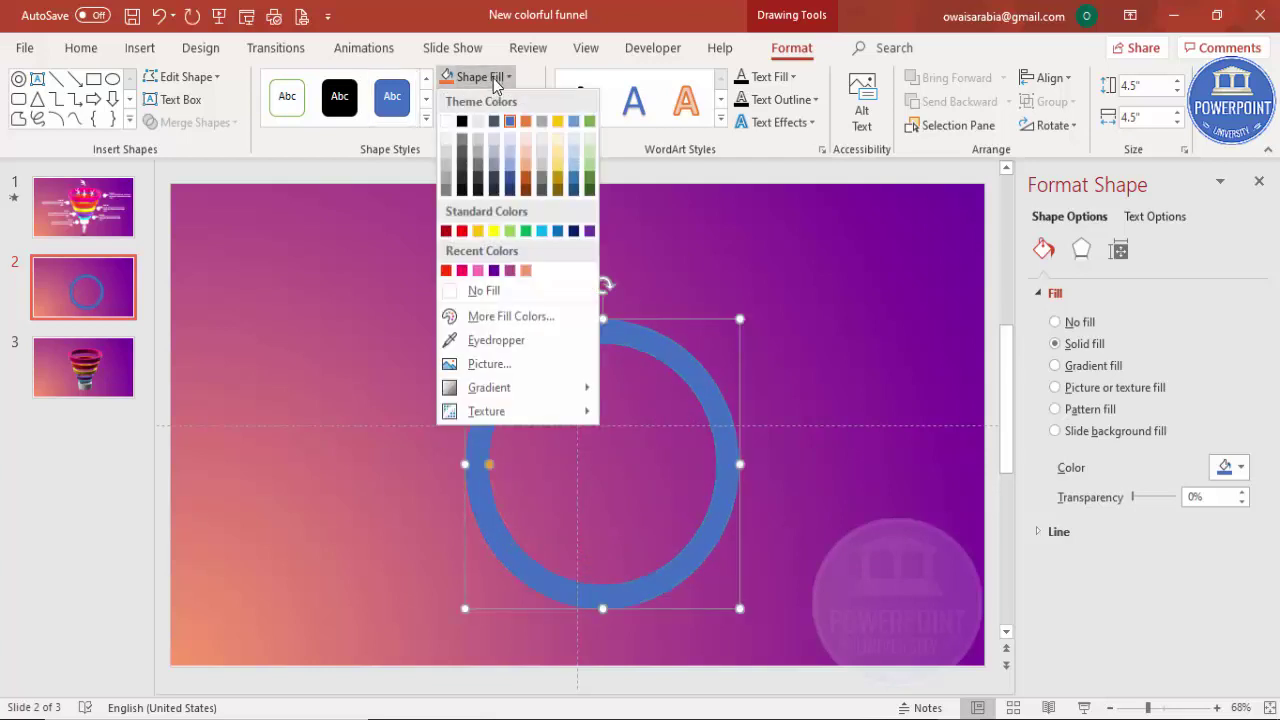
left_click(462, 270)
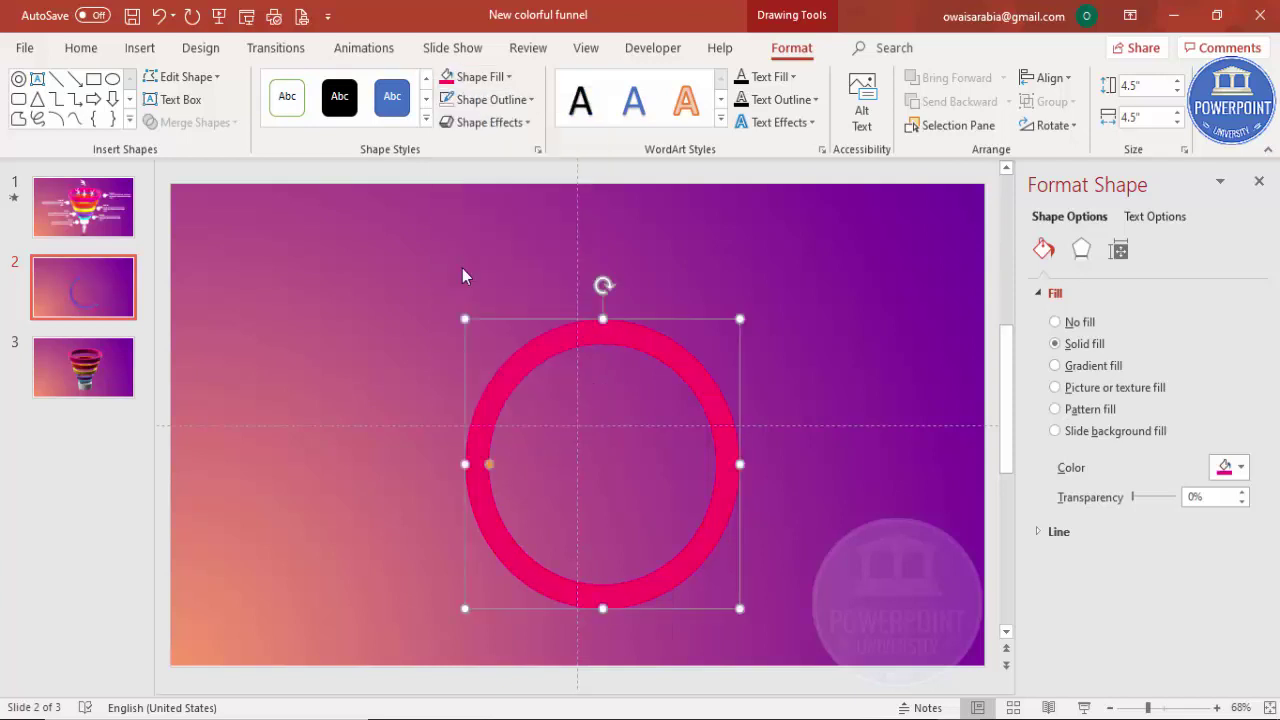
- Centre the ring horizontally and vertically with Align Center and Align Middle
left_click(1046, 78)
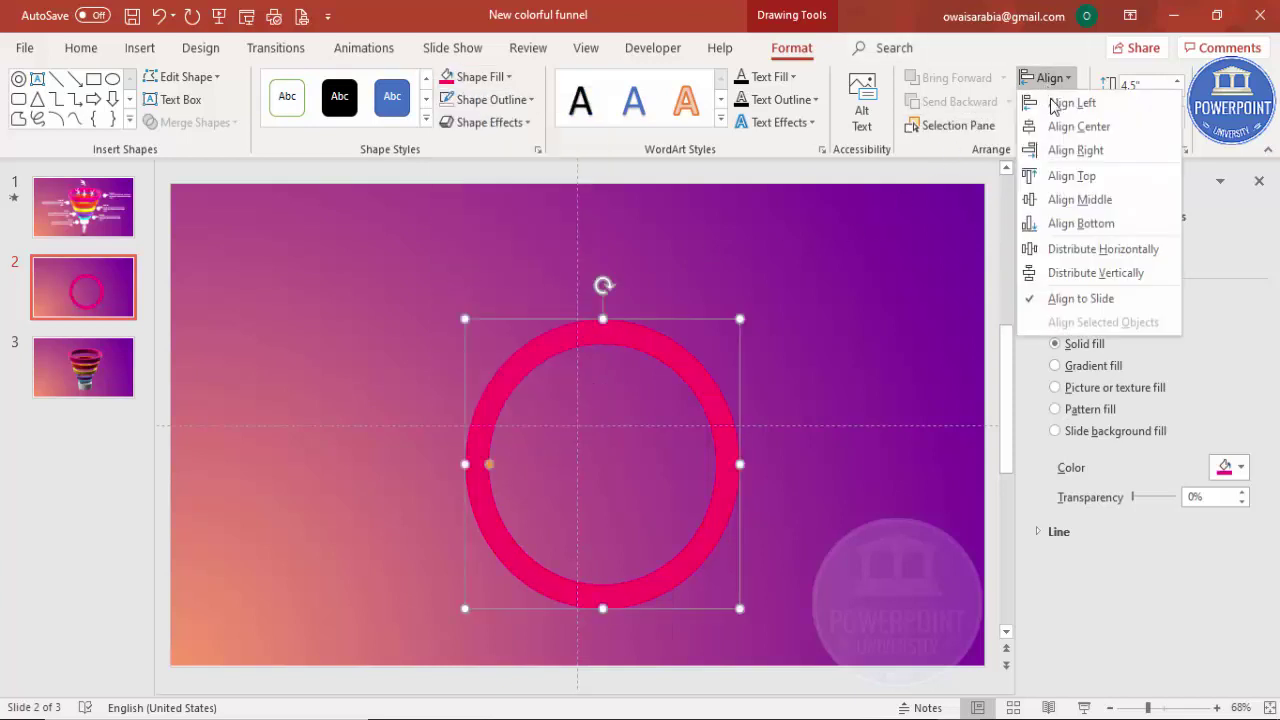
left_click(1060, 124)
left_click(1046, 78)
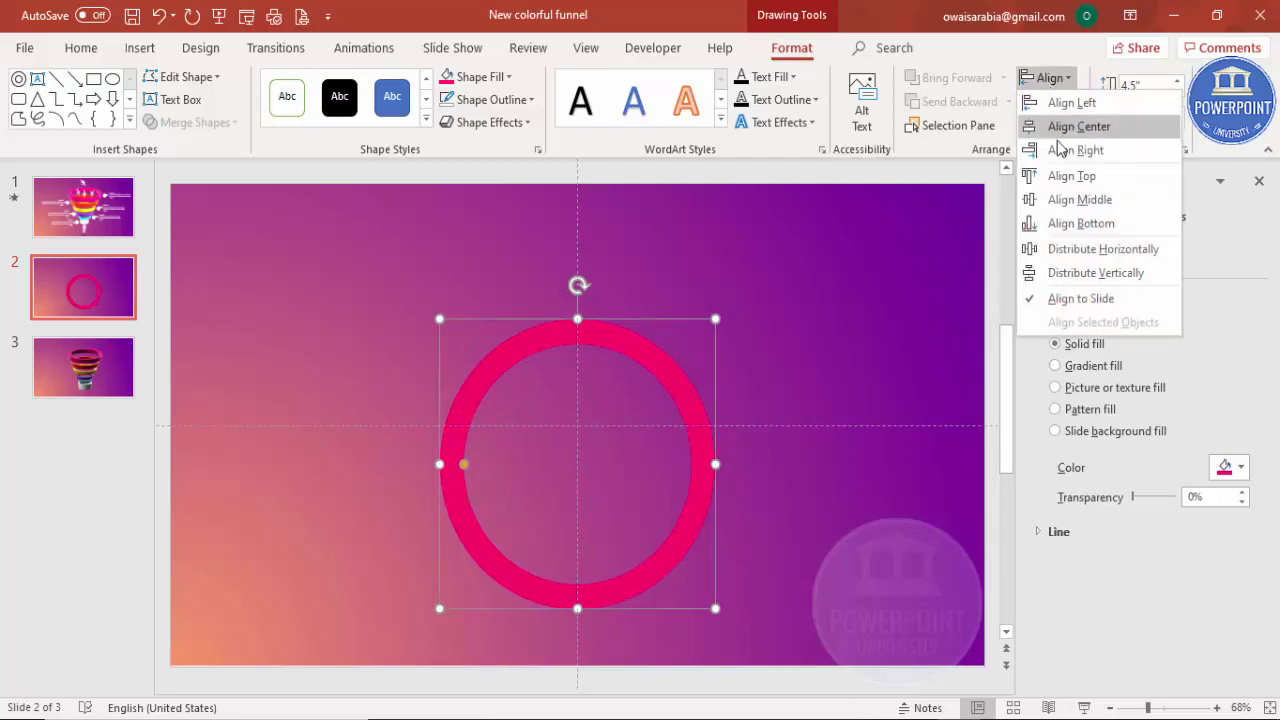
left_click(1063, 201)
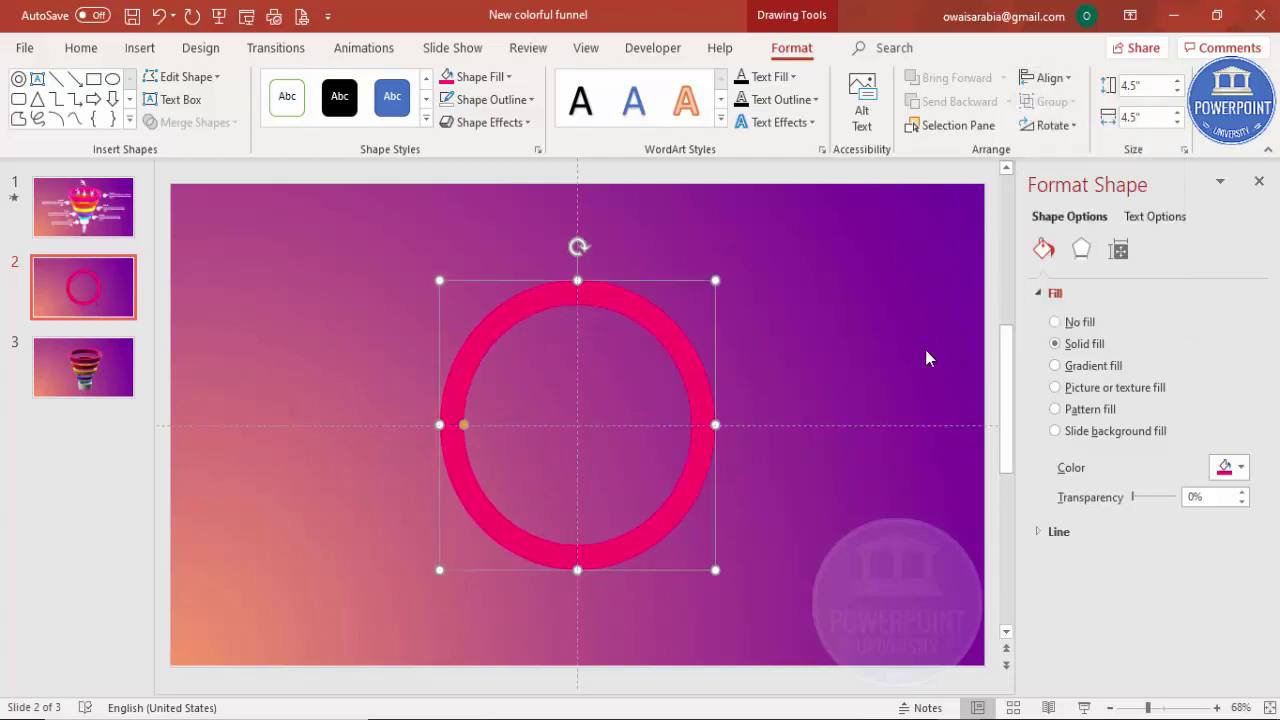
- Tilt the ring with the Off Axis 2: Top 3-D rotation preset
left_click(1080, 252)
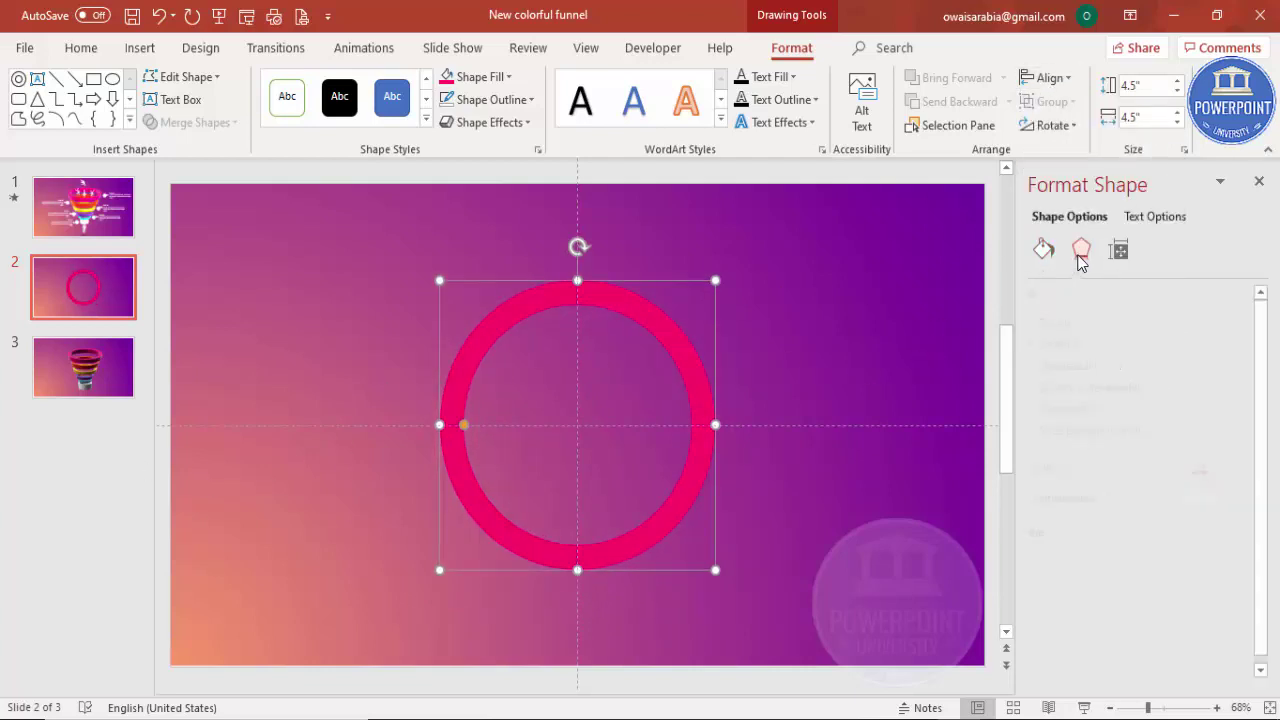
left_click(1038, 422)
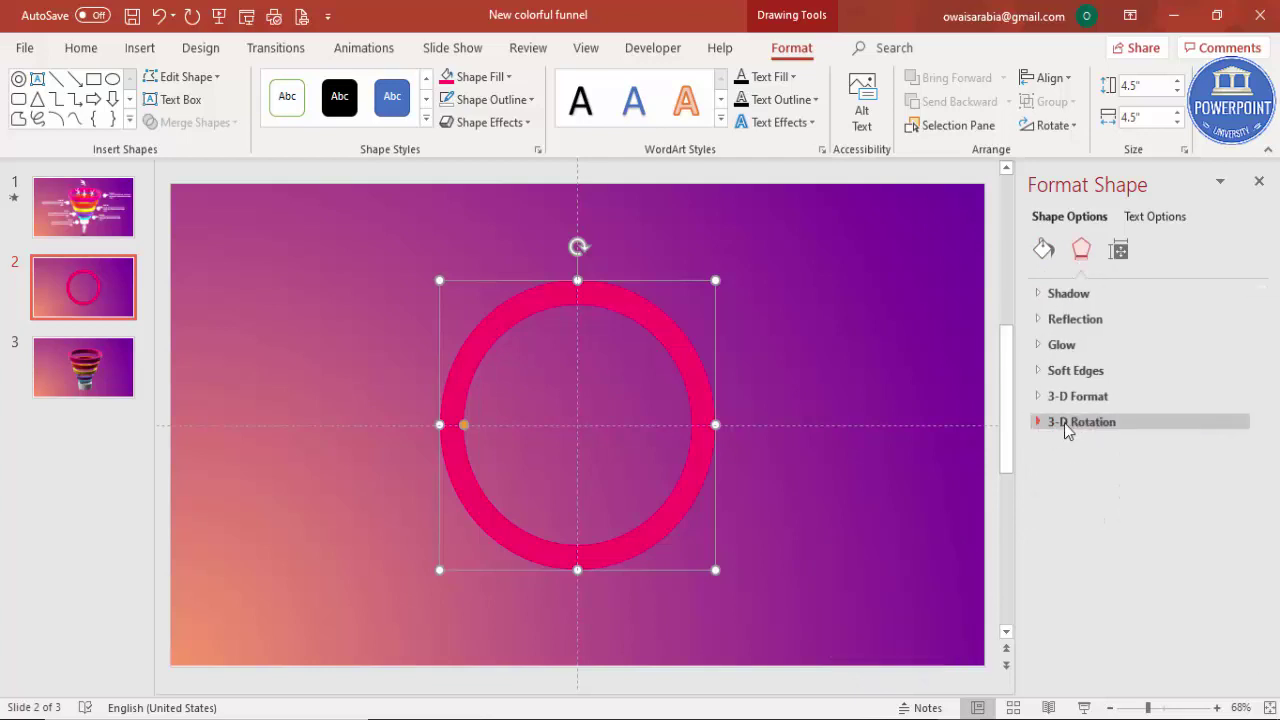
left_click(1086, 429)
left_click(1236, 457)
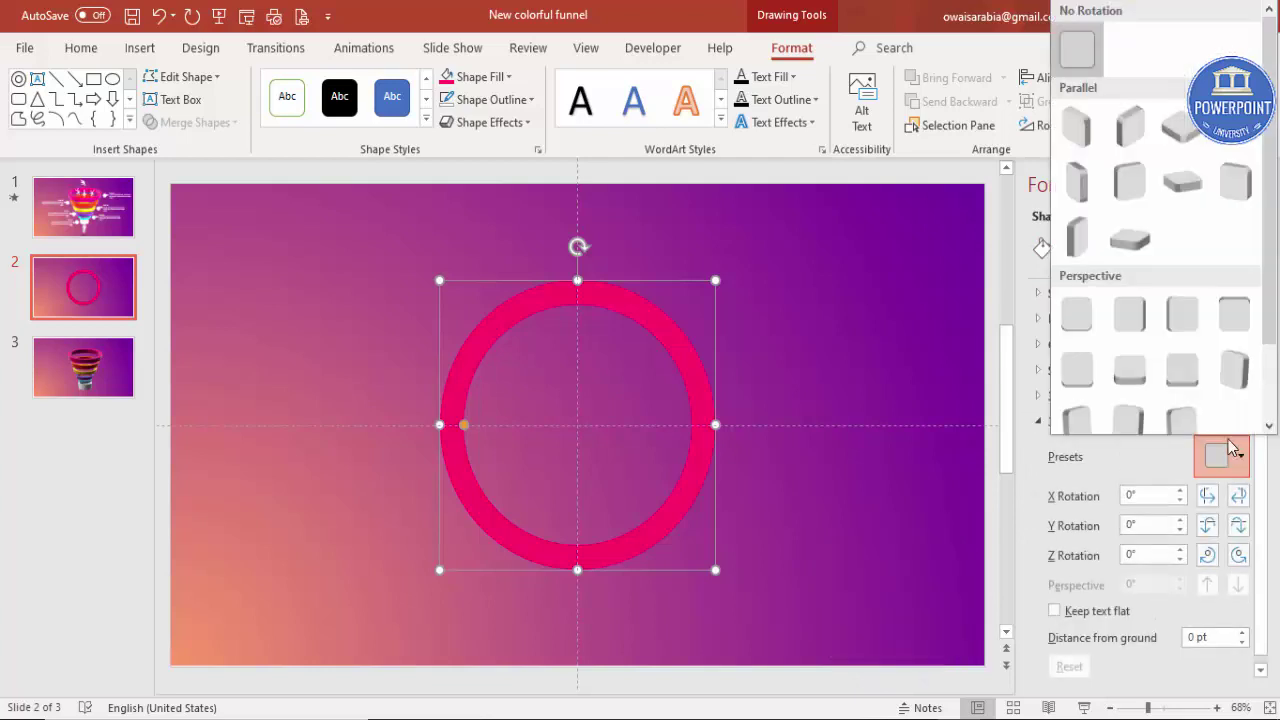
left_click(1129, 237)
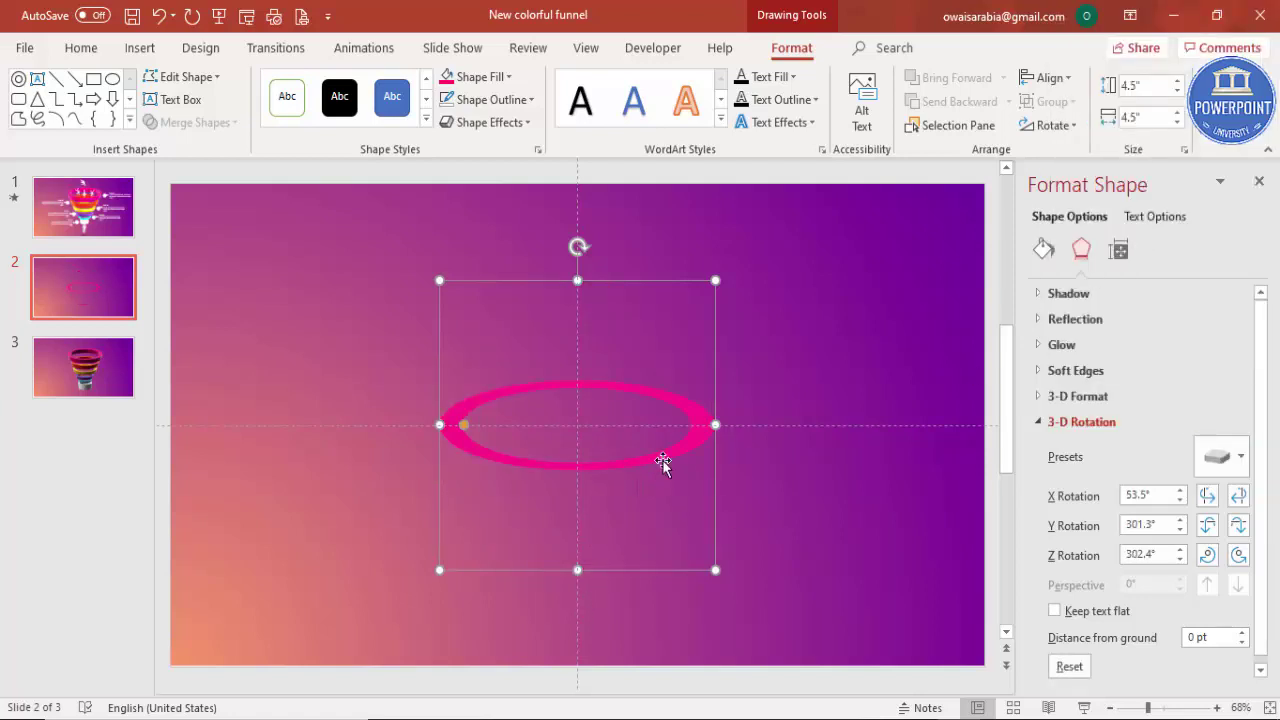
- Give the ring an Angle bottom bevel, 30 pt high and 0 pt wide, and move it up
left_click(1097, 400)
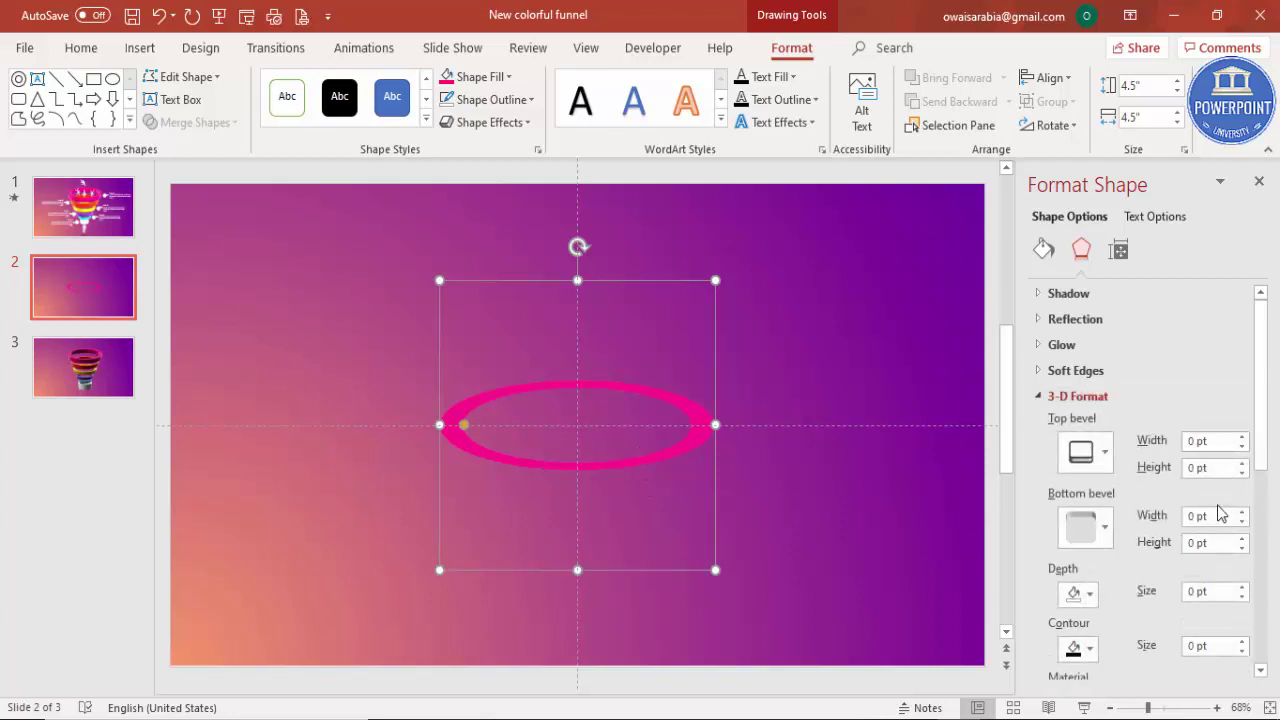
left_click(1105, 460)
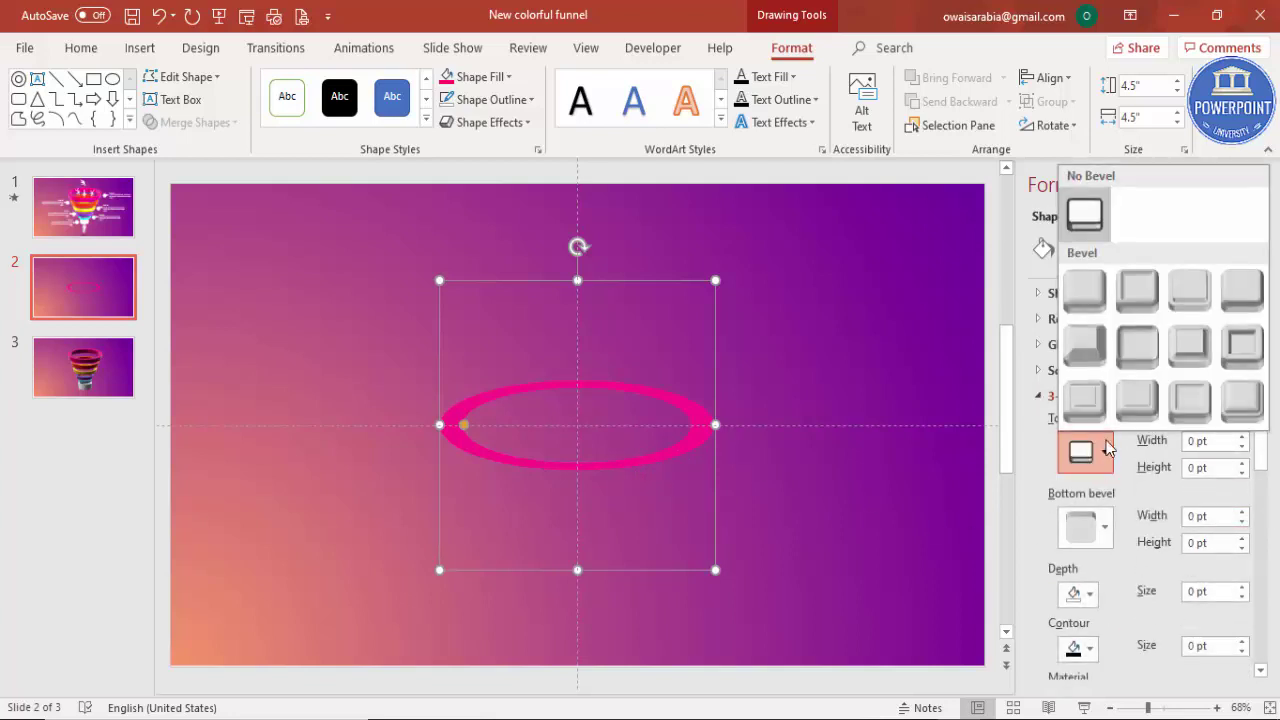
left_click(1105, 458)
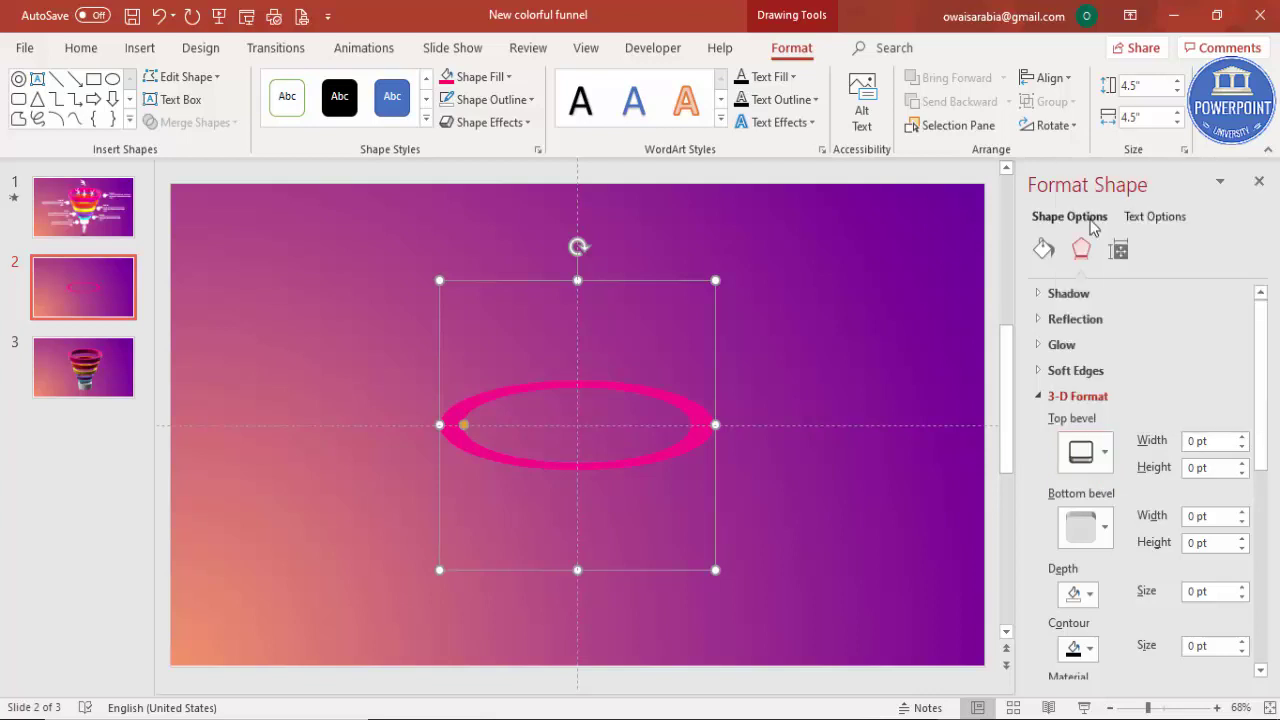
left_click(1098, 530)
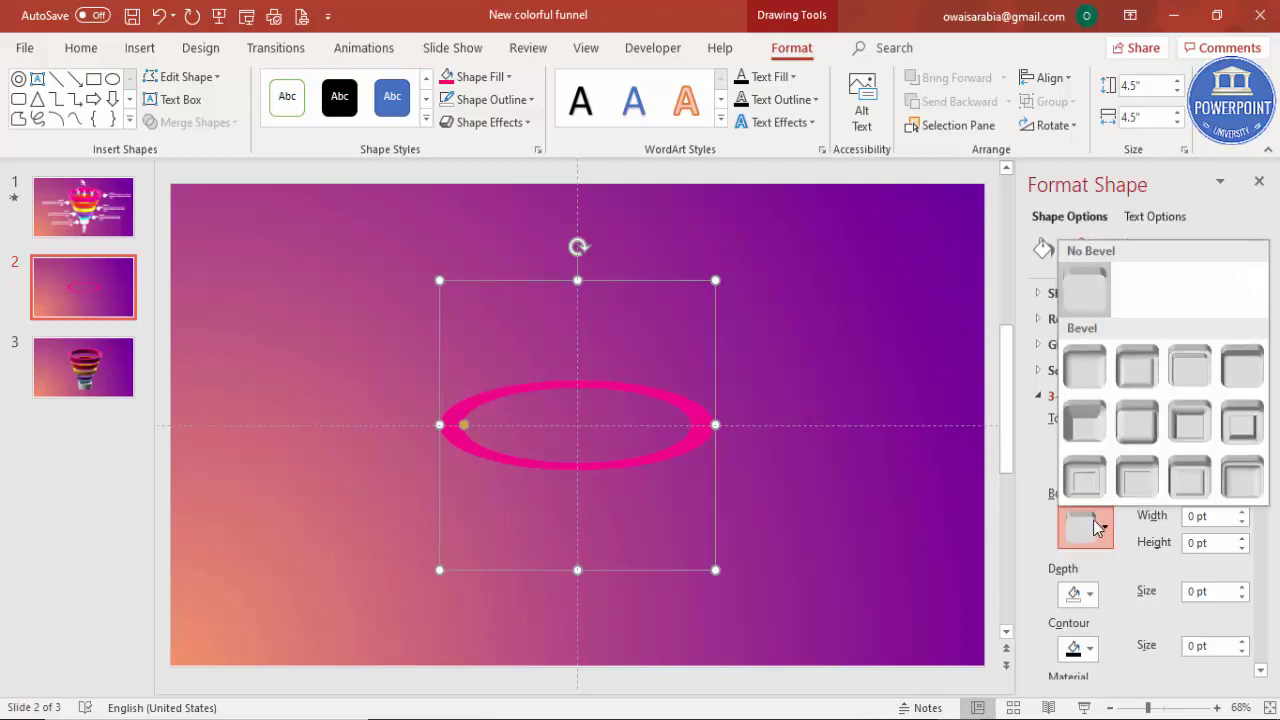
left_click(1088, 425)
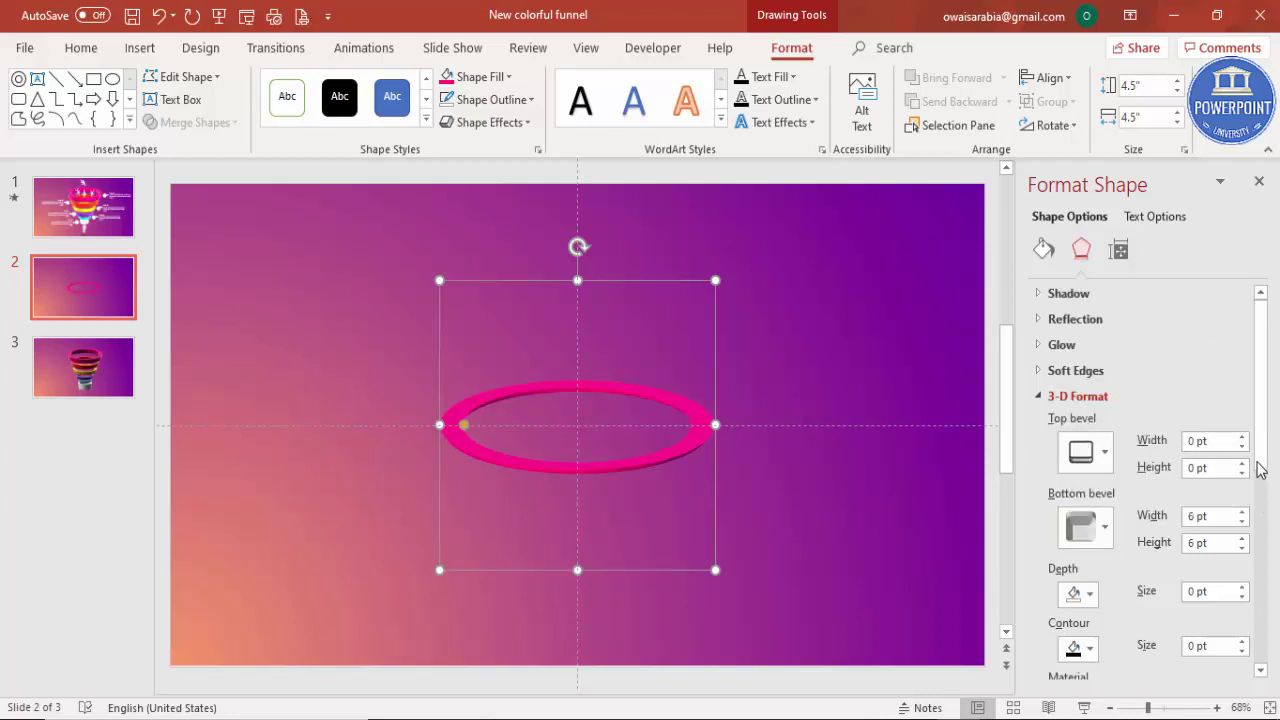
left_click_drag(1266, 440, 1266, 471)
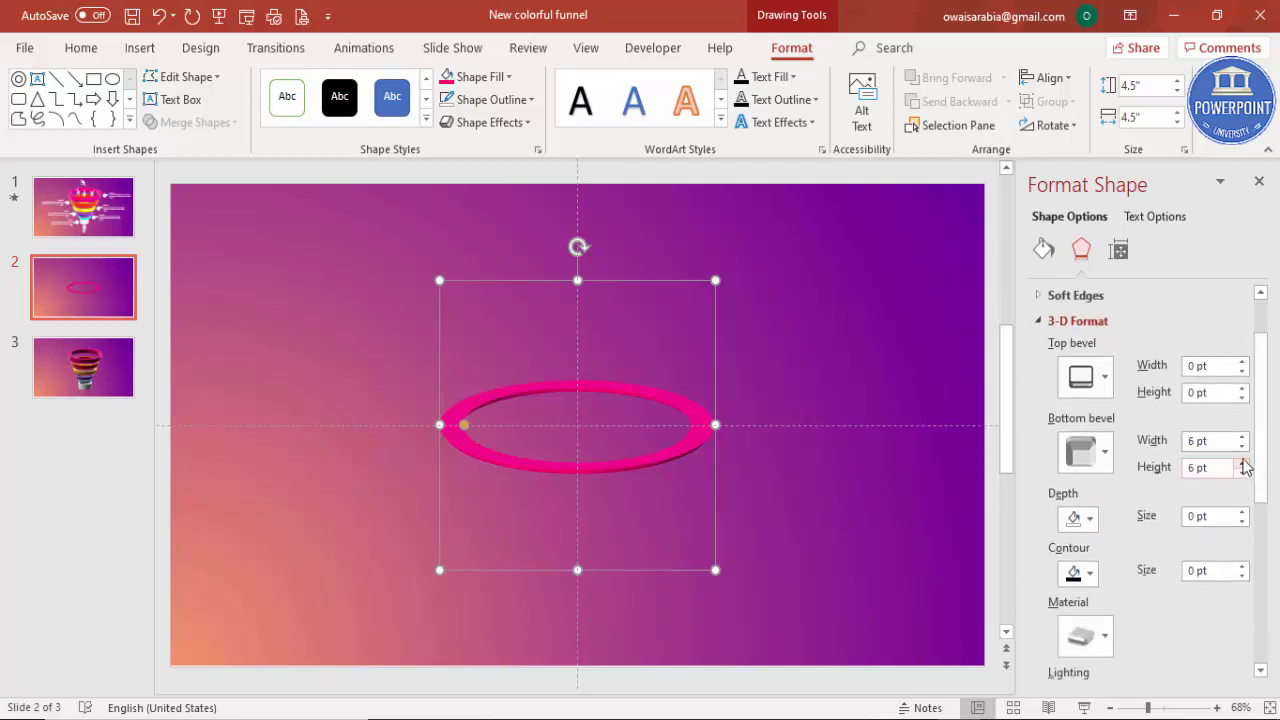
left_click_drag(1243, 468, 1243, 468)
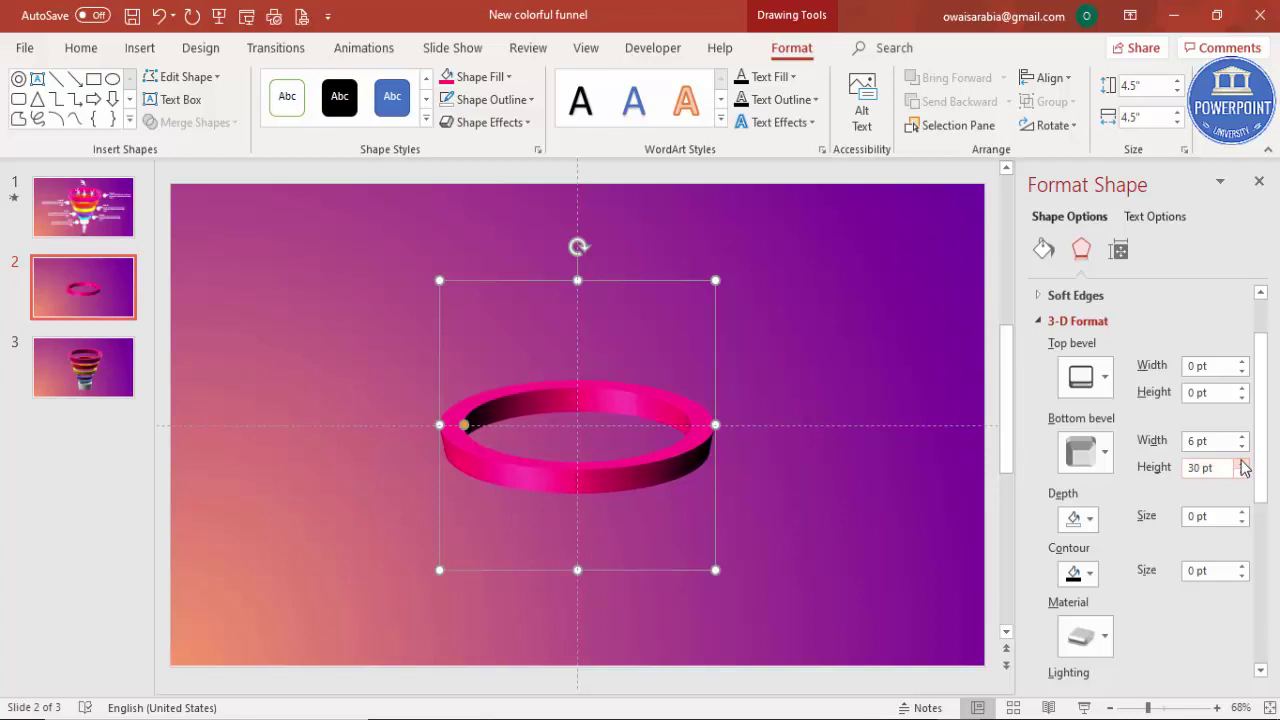
left_click(1242, 439)
left_click_drag(1242, 447, 1242, 447)
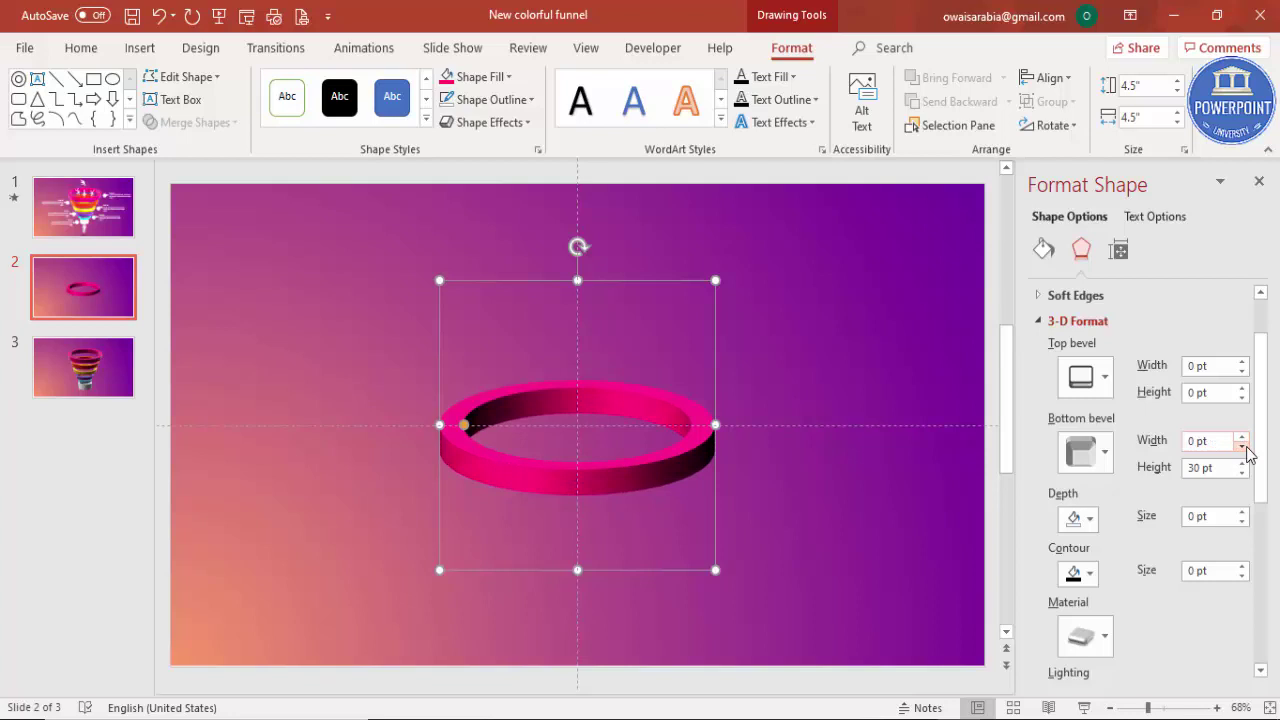
left_click_drag(651, 471, 660, 354)
- Reselect the ring and set its bottom bevel to 10 pt wide and 36 pt high
left_click(794, 357)
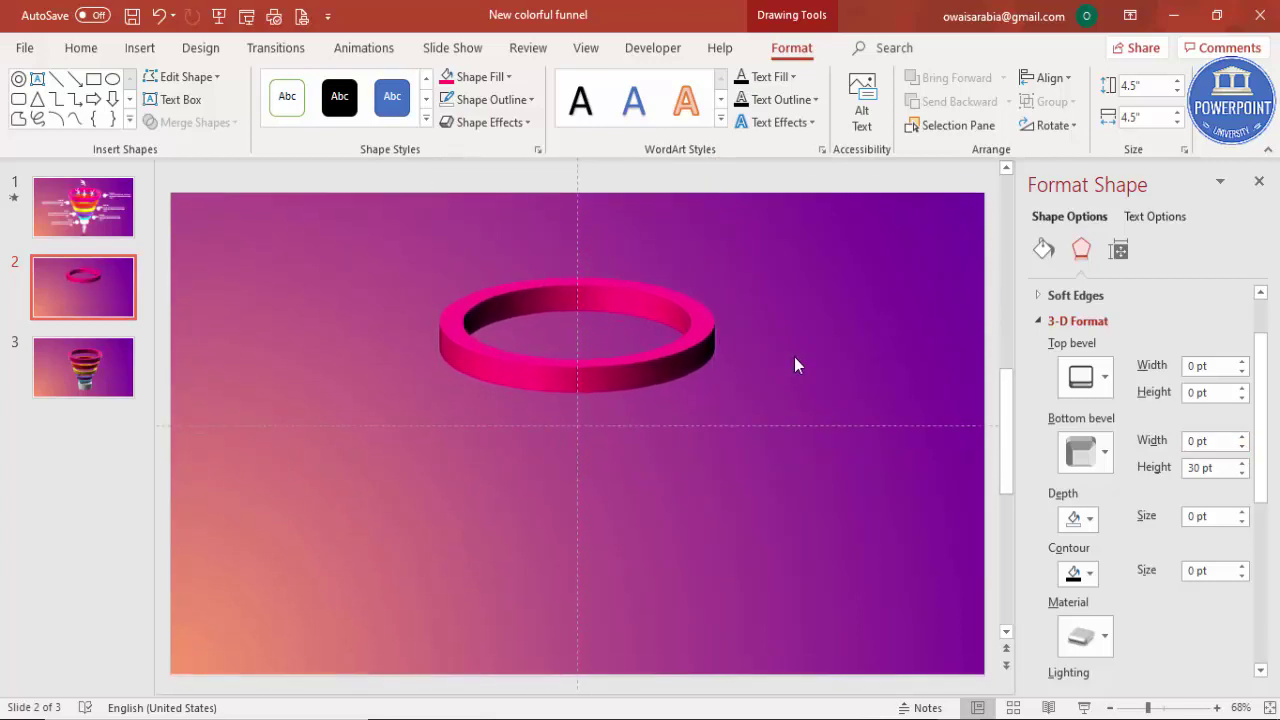
left_click(610, 360)
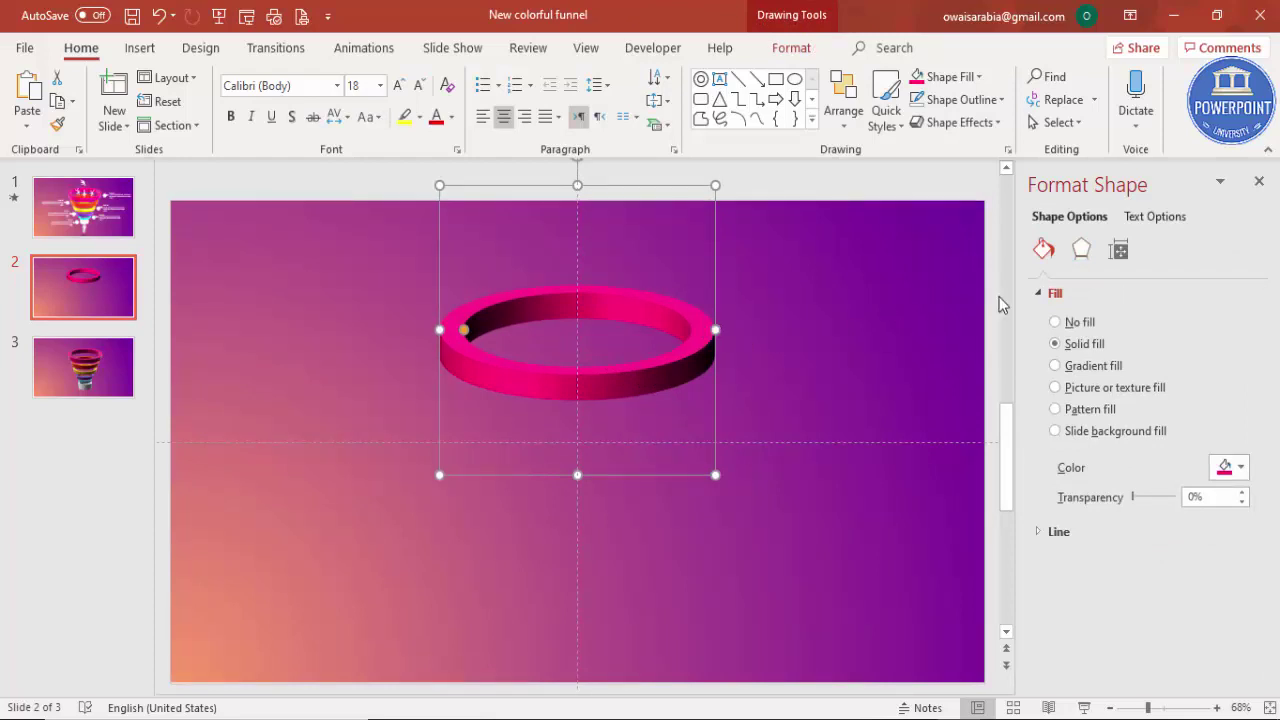
left_click(1080, 250)
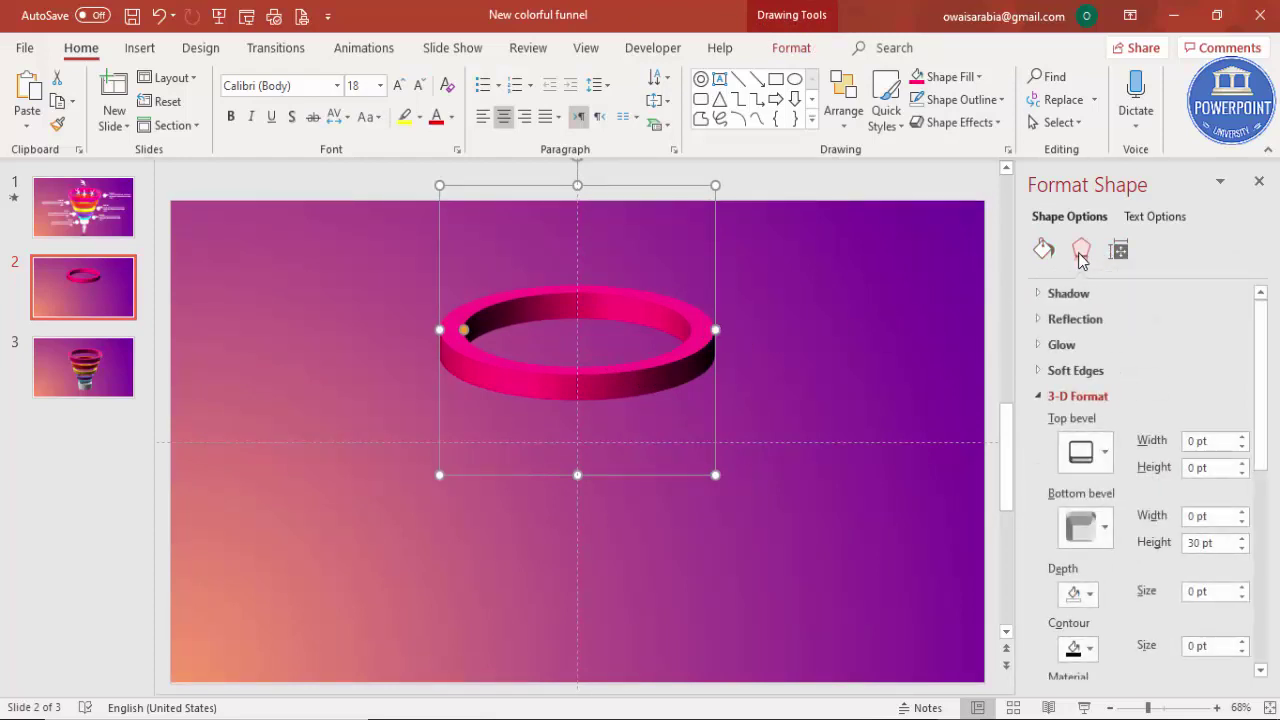
scroll(1266, 460, "down", 3)
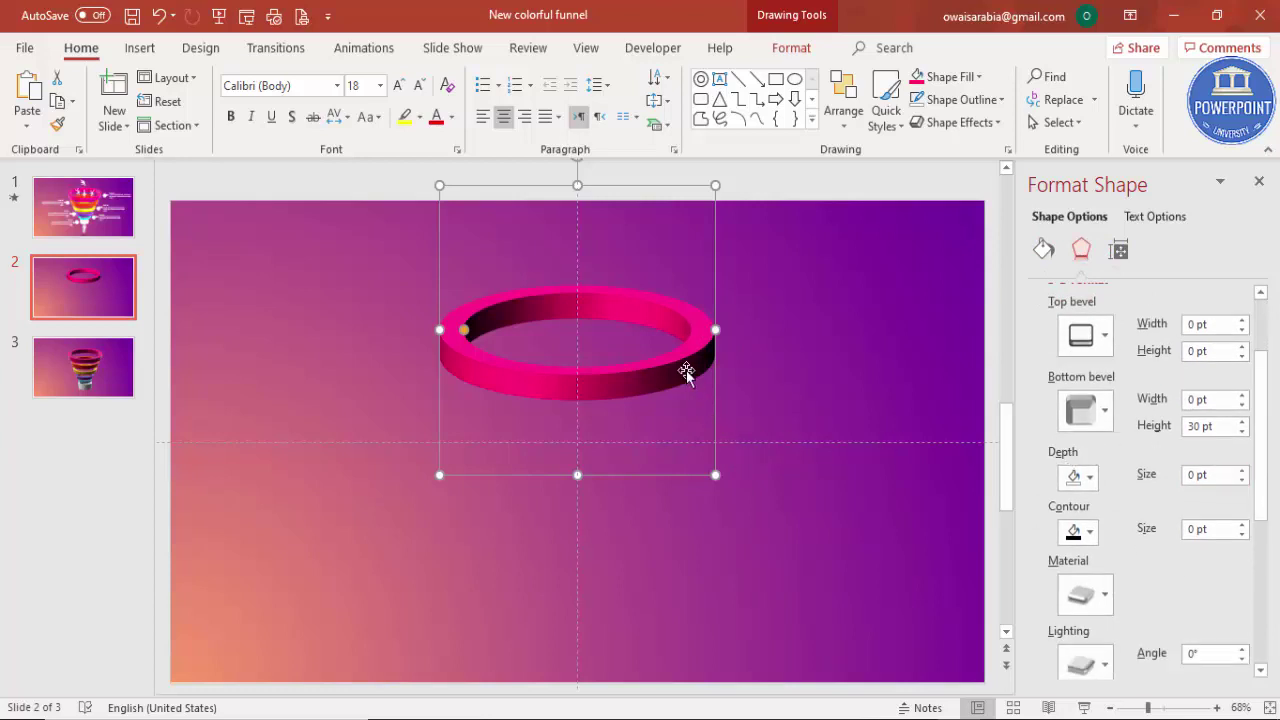
left_click(1242, 396)
left_click(1242, 396)
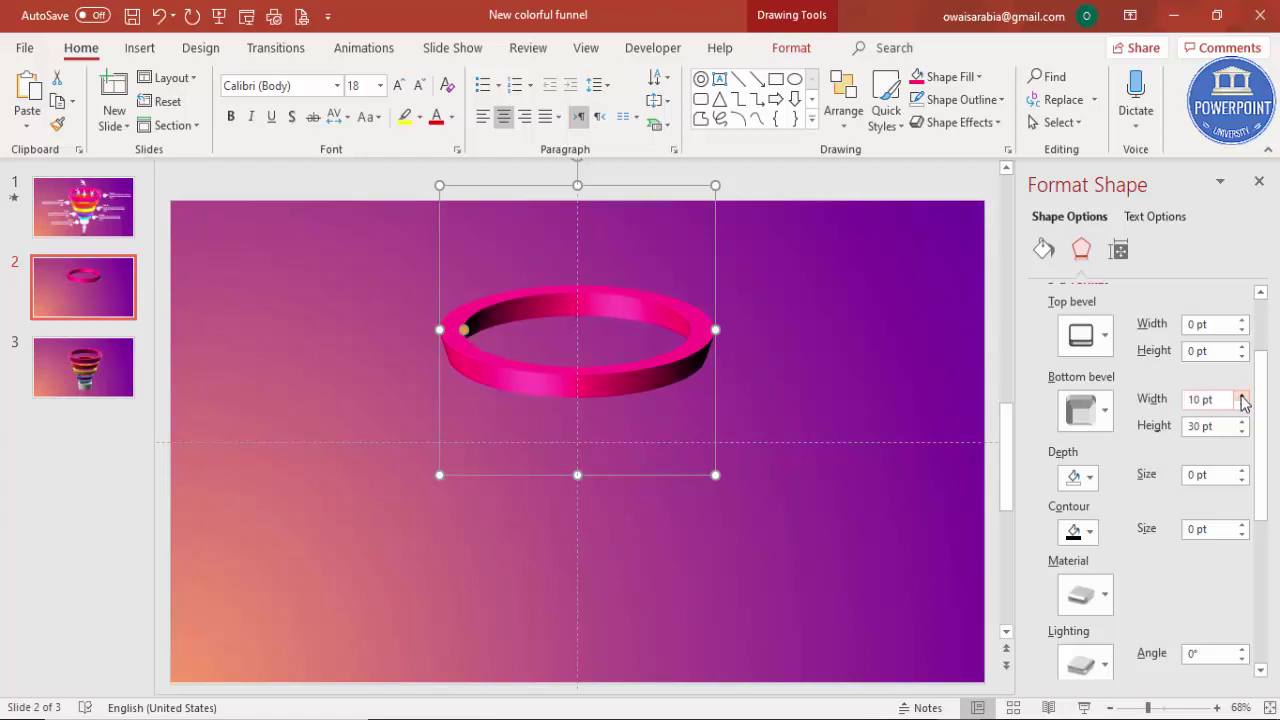
left_click(1242, 422)
left_click(1242, 422)
left_click(1241, 423)
left_click(1241, 423)
left_click(1241, 423)
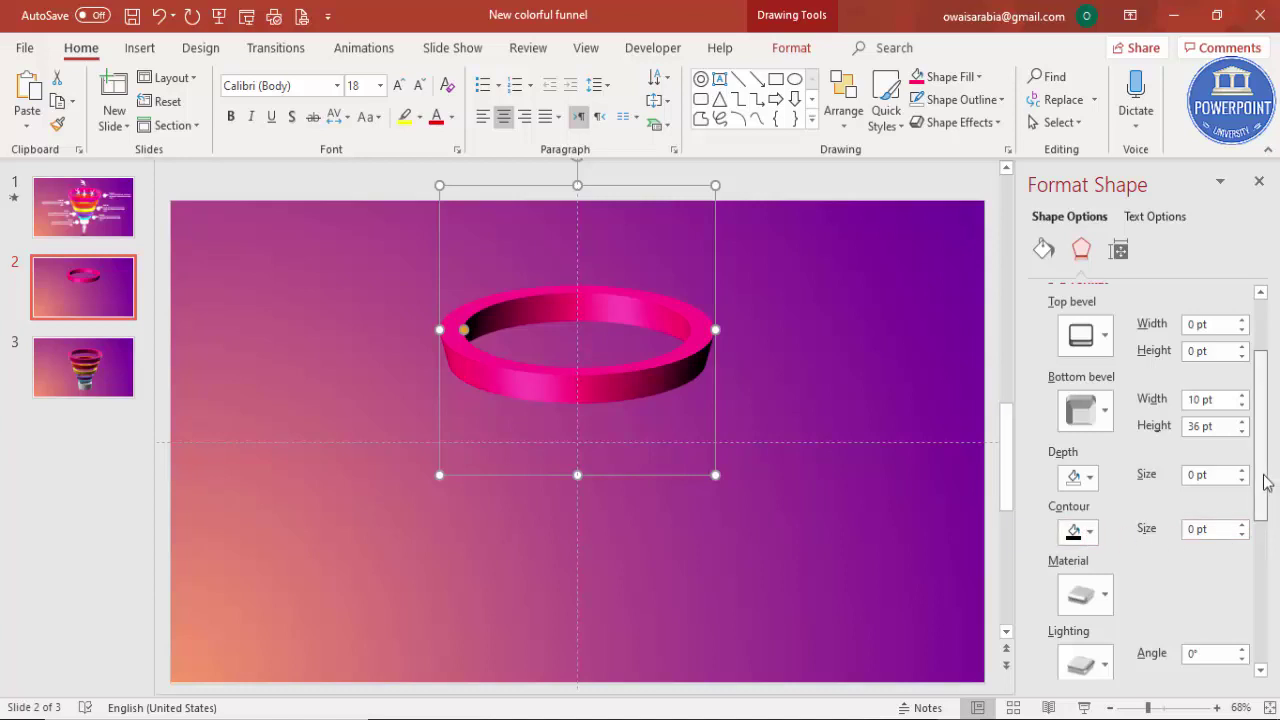
- Apply Glow lighting and a Metal material to the ring
scroll(1266, 480, "down", 3)
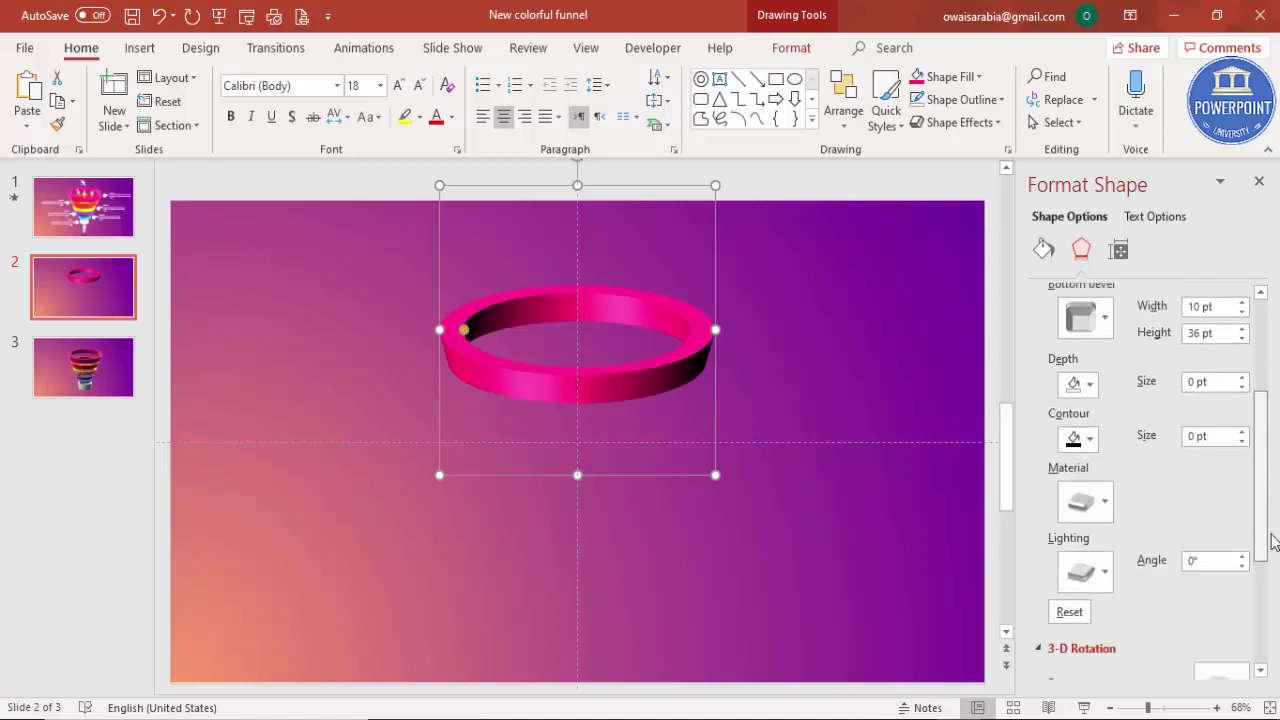
left_click(1088, 533)
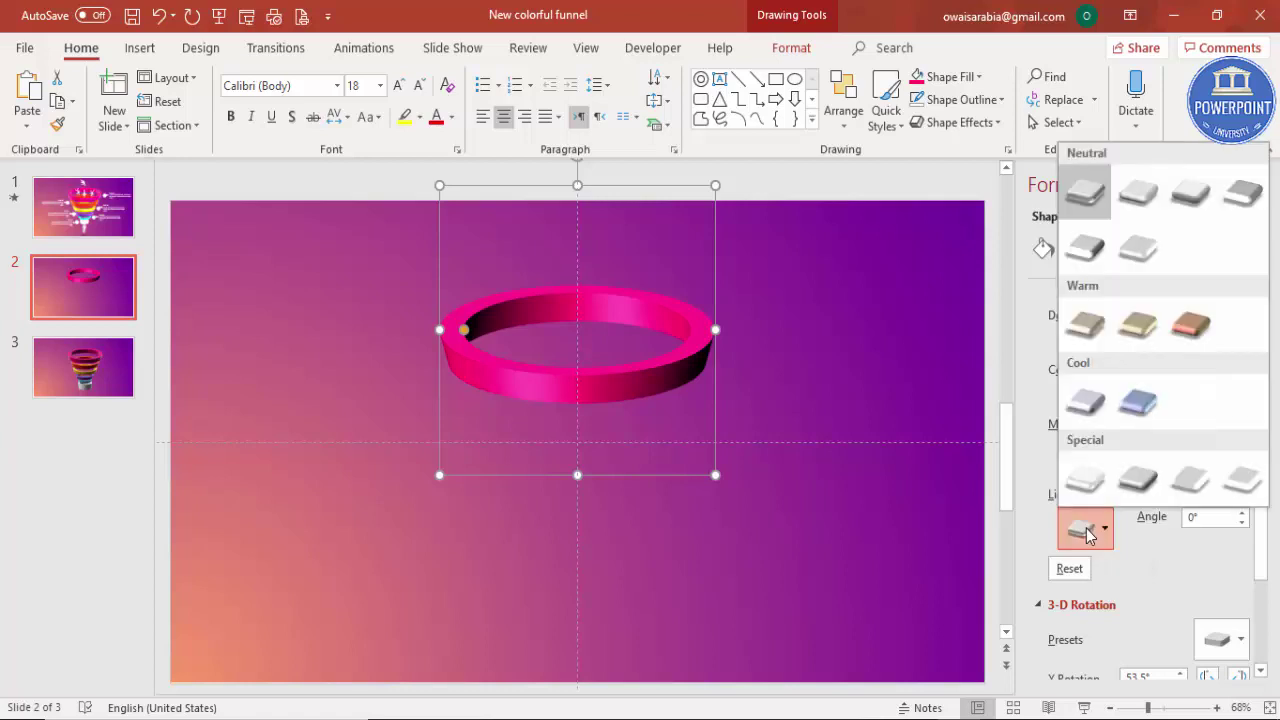
left_click(1199, 487)
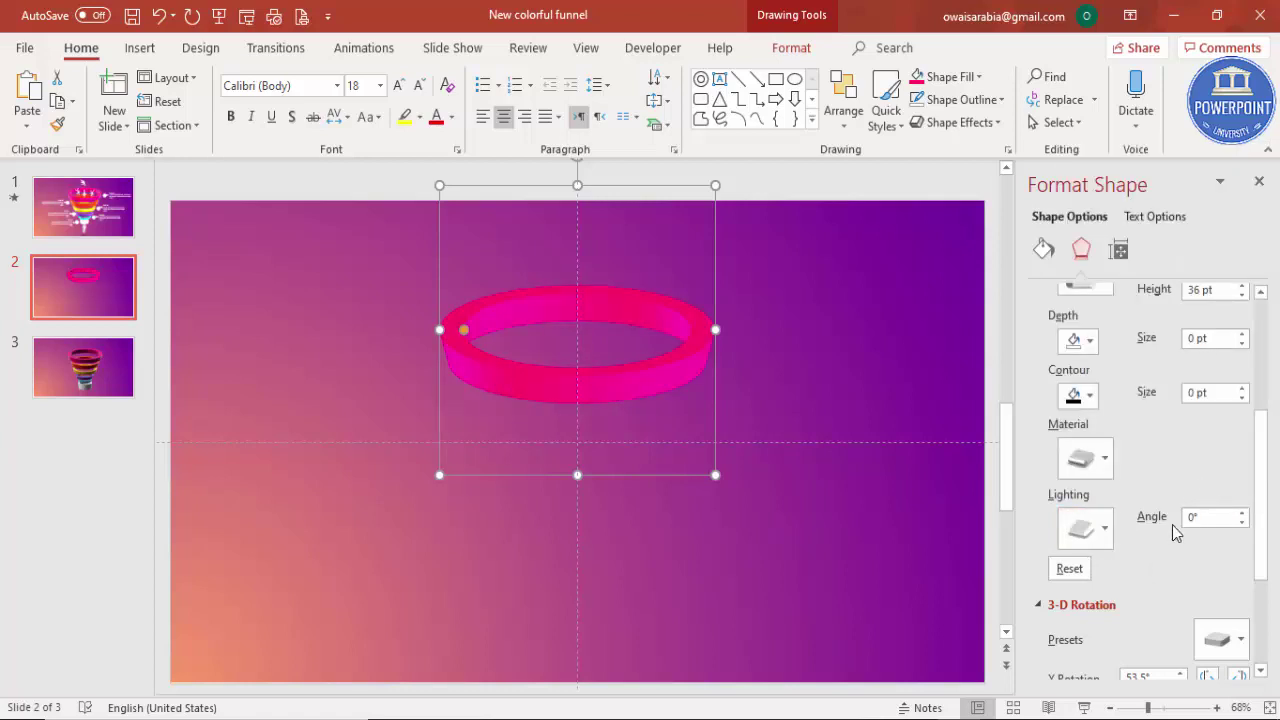
left_click(1104, 460)
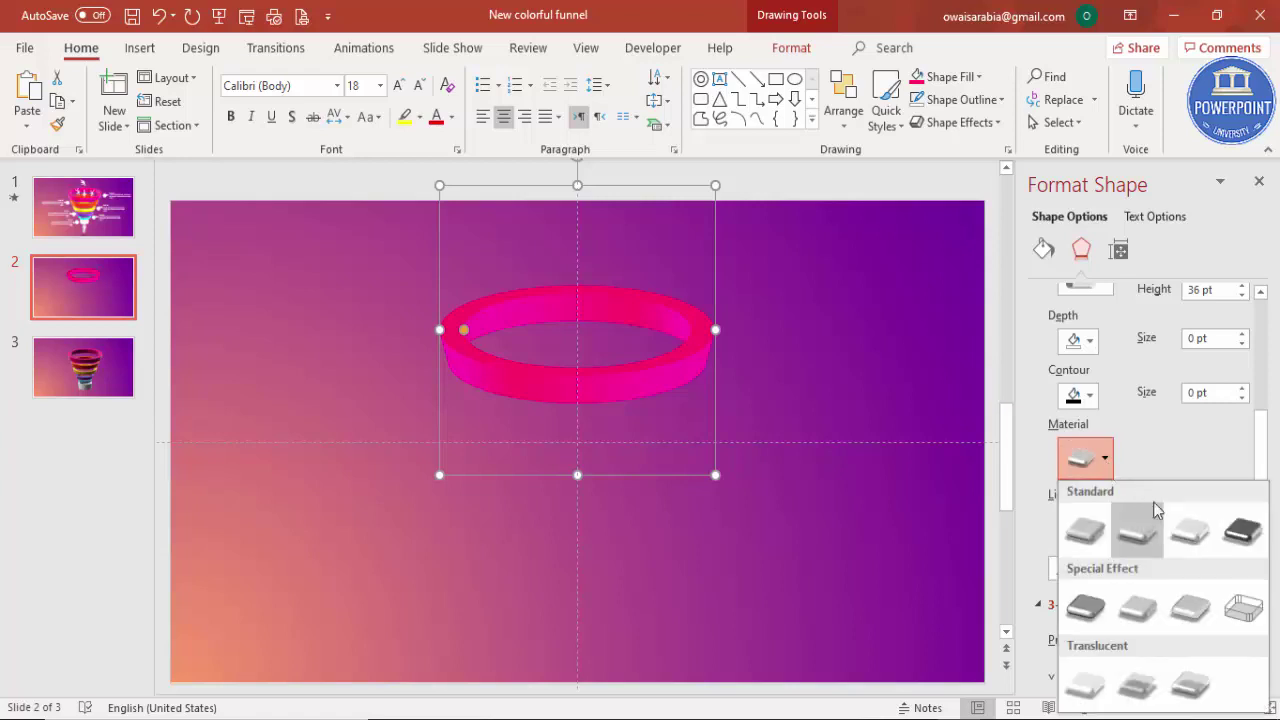
left_click(1238, 538)
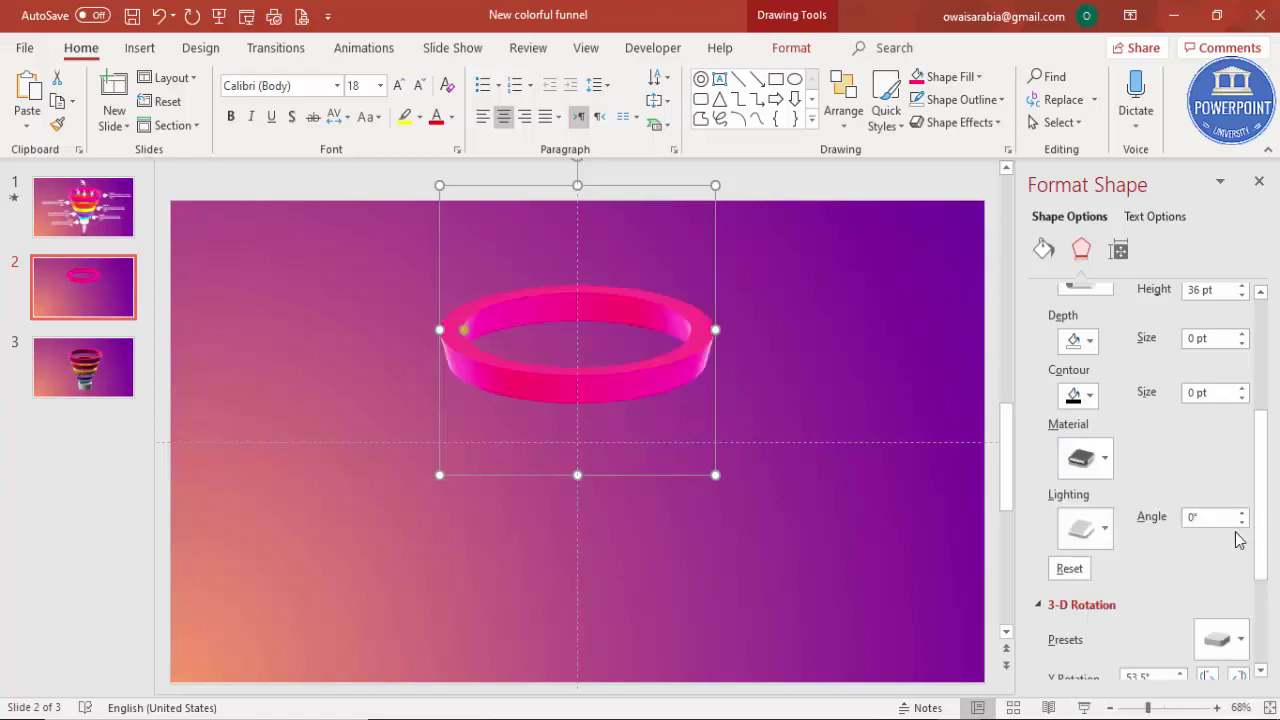
left_click(862, 340)
- Nudge the pink ring up and duplicate it with Ctrl+D, placing the copy lower right
left_click(661, 352)
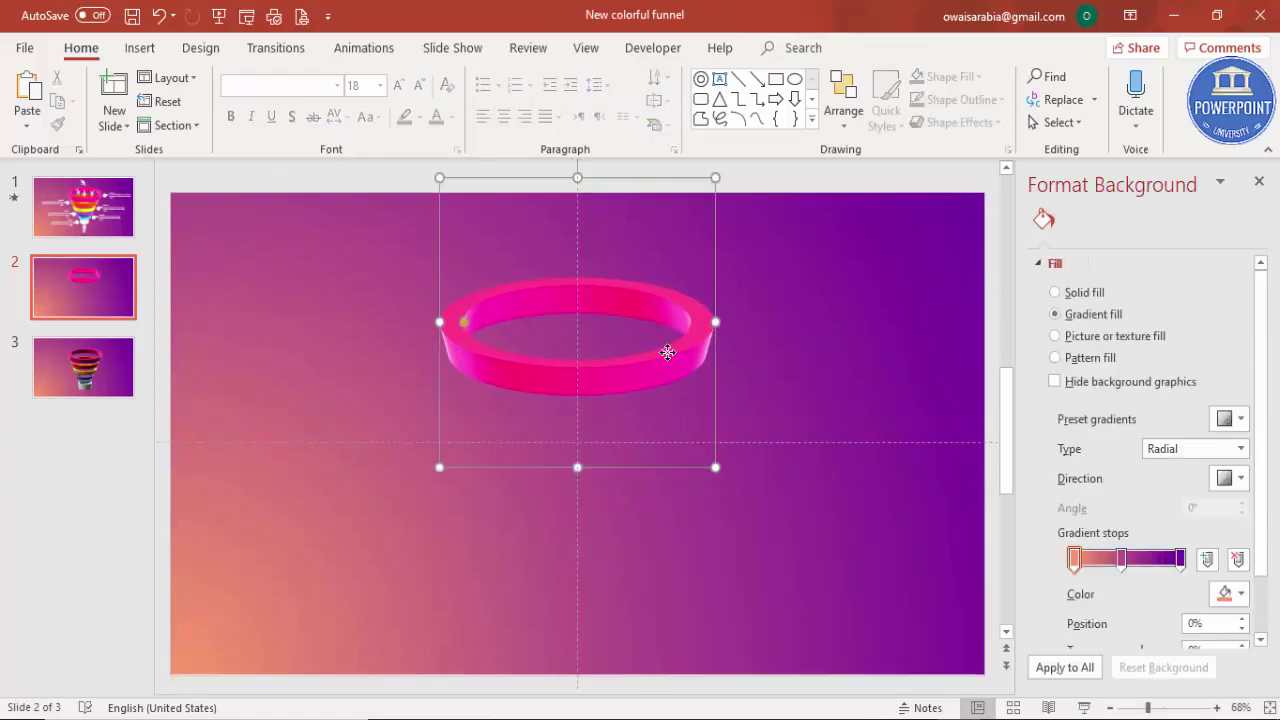
left_click_drag(651, 366, 650, 342)
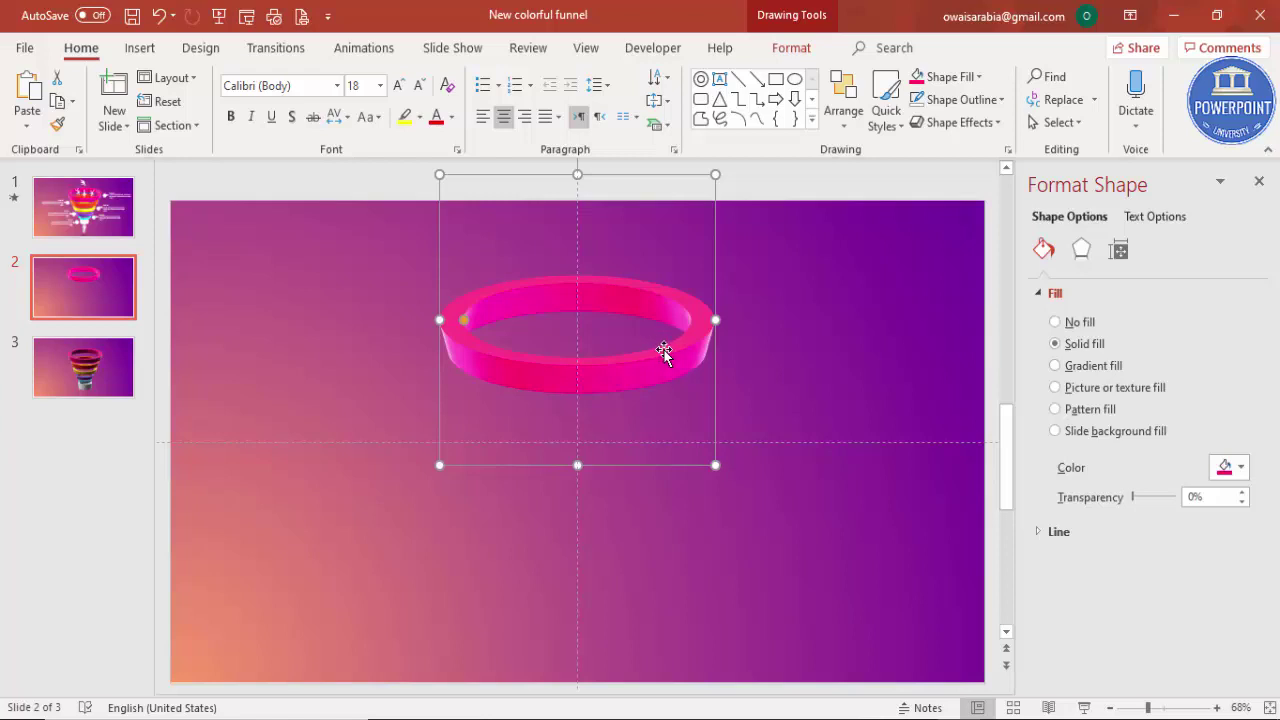
key("ctrl+d")
left_click_drag(681, 368, 747, 463)
- Fill the copy orange-red and resize it to 3.8" by 3.8"
left_click(792, 50)
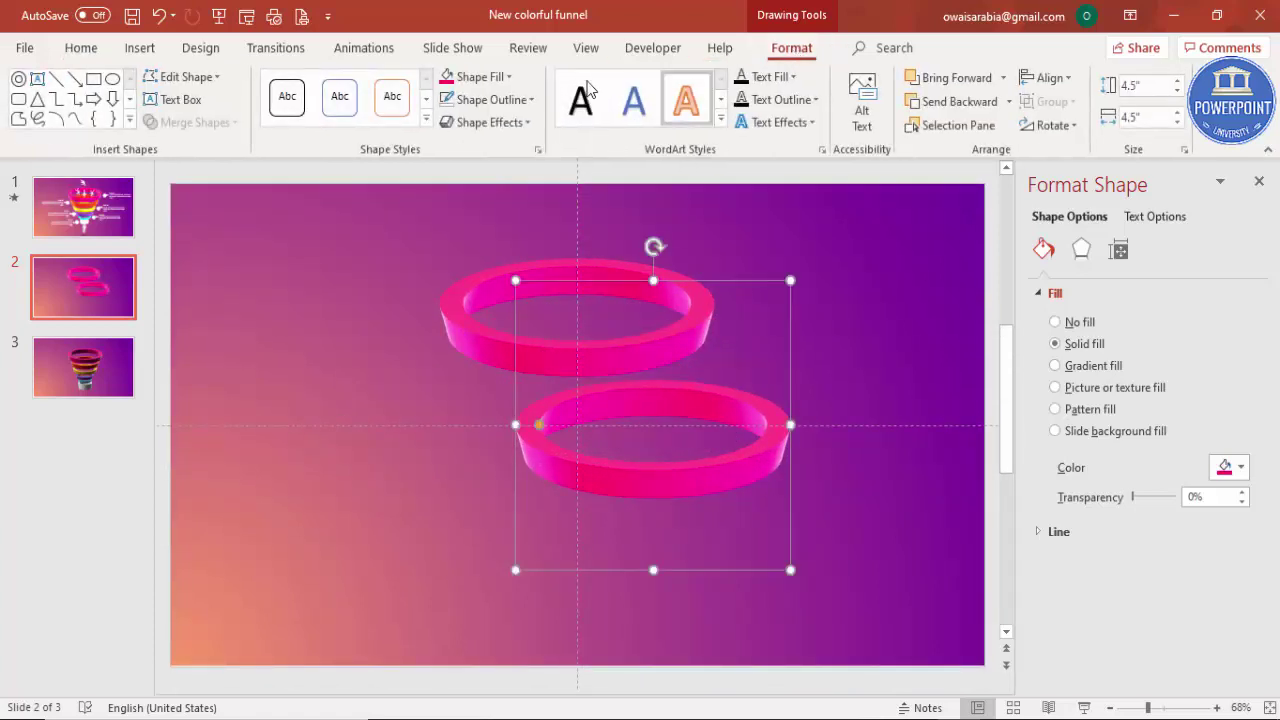
left_click(478, 78)
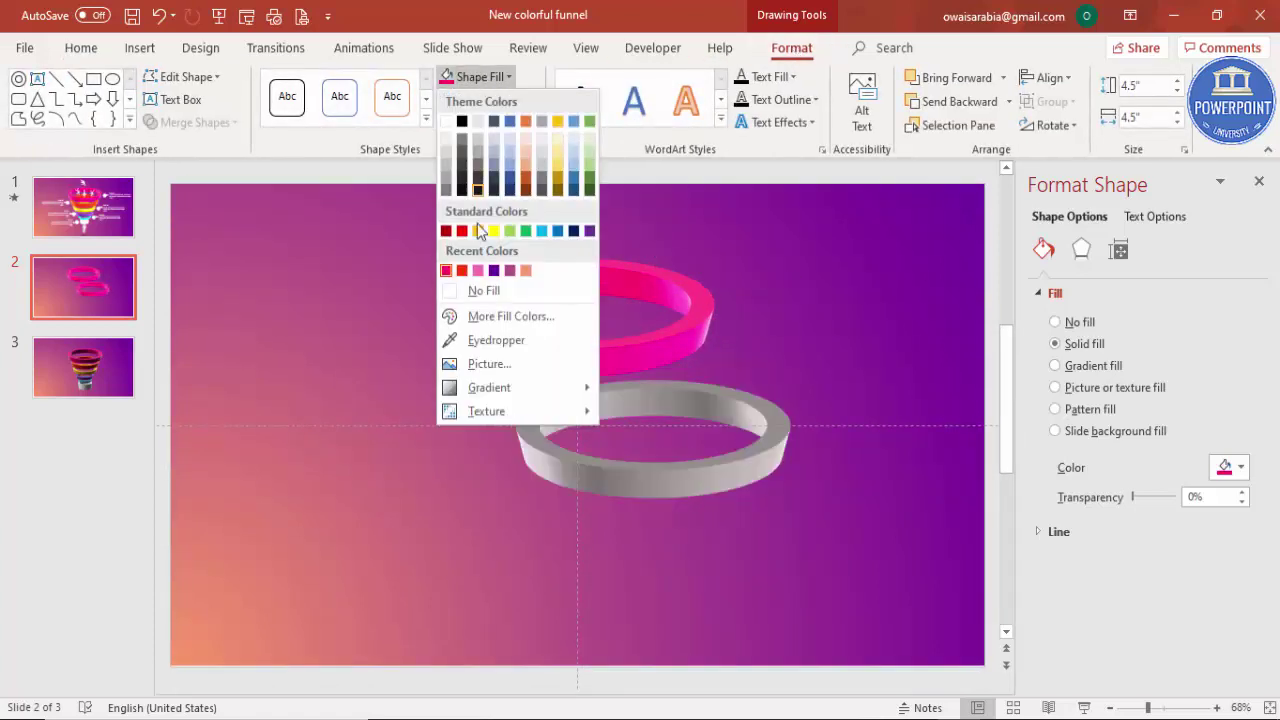
left_click(463, 277)
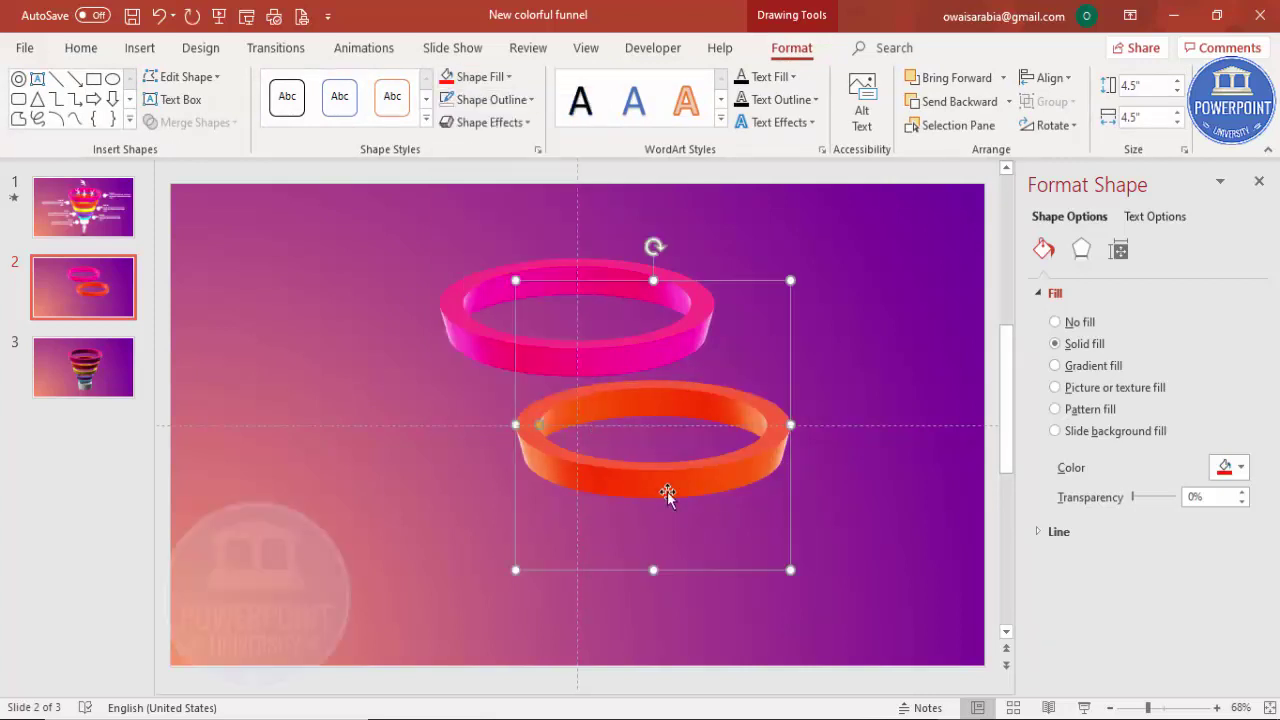
left_click(1147, 86)
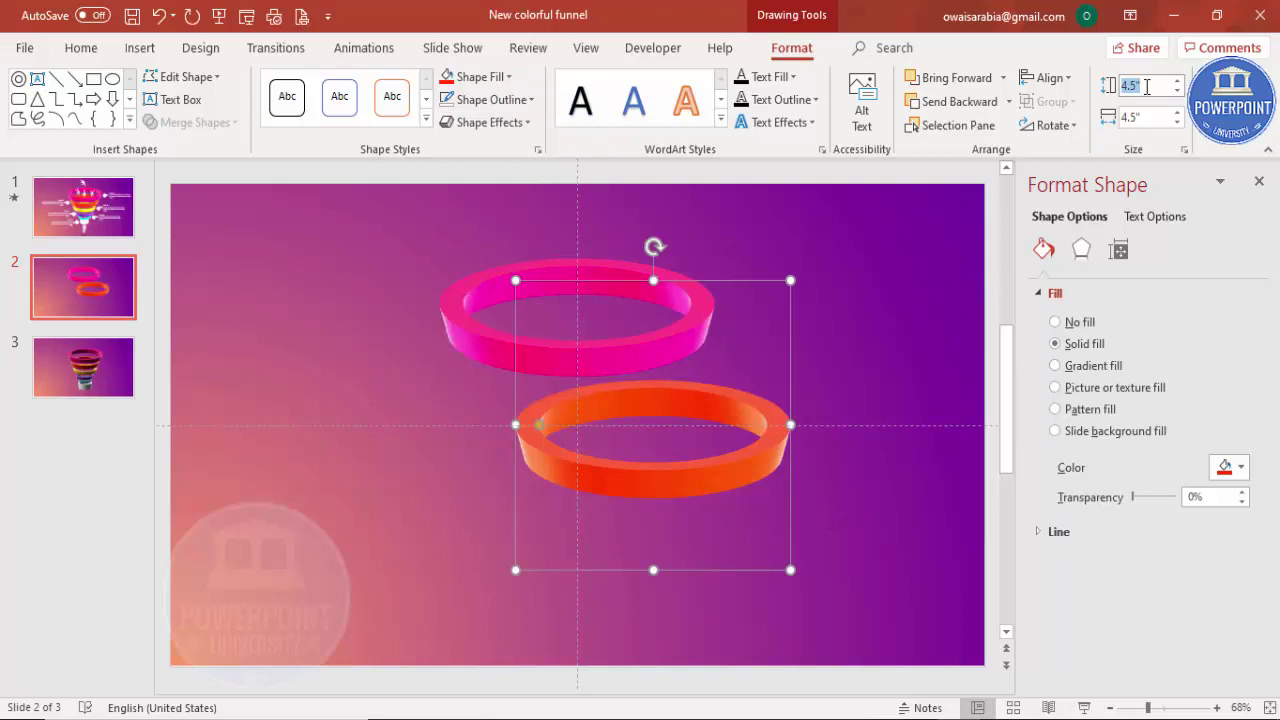
type("3.8")
left_click(1153, 114)
type("3.")
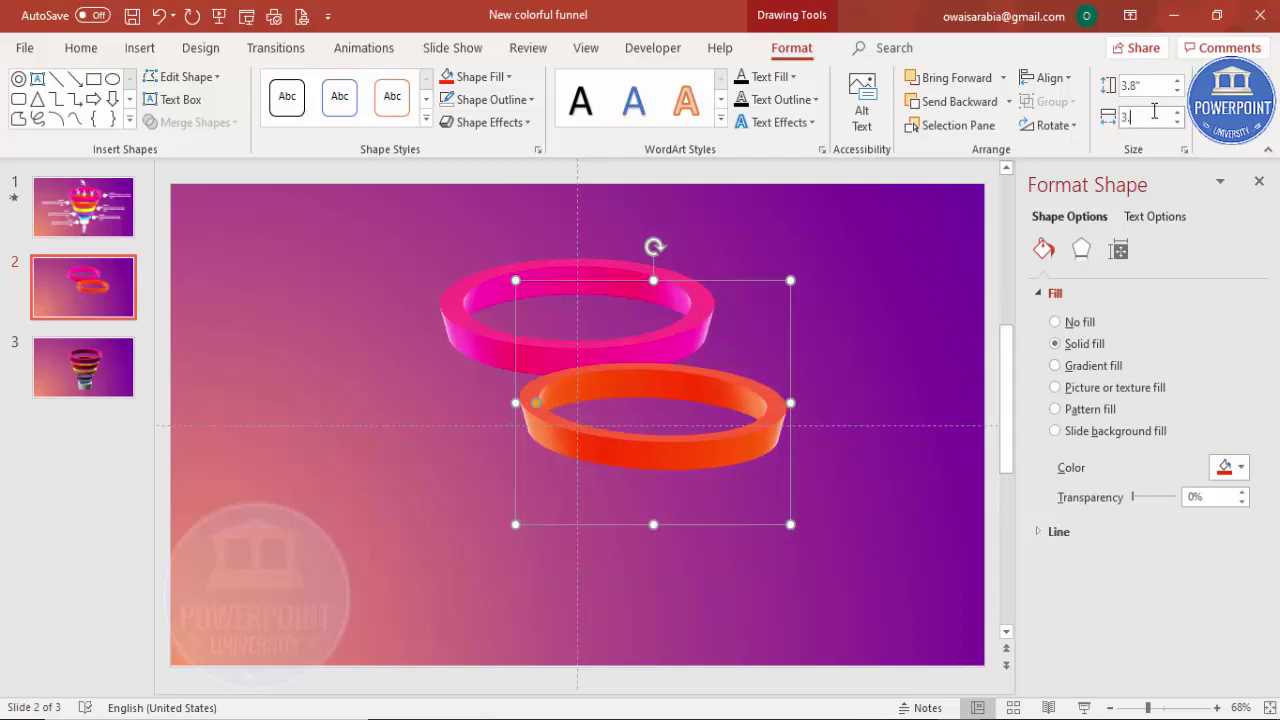
type("8")
key("Return")
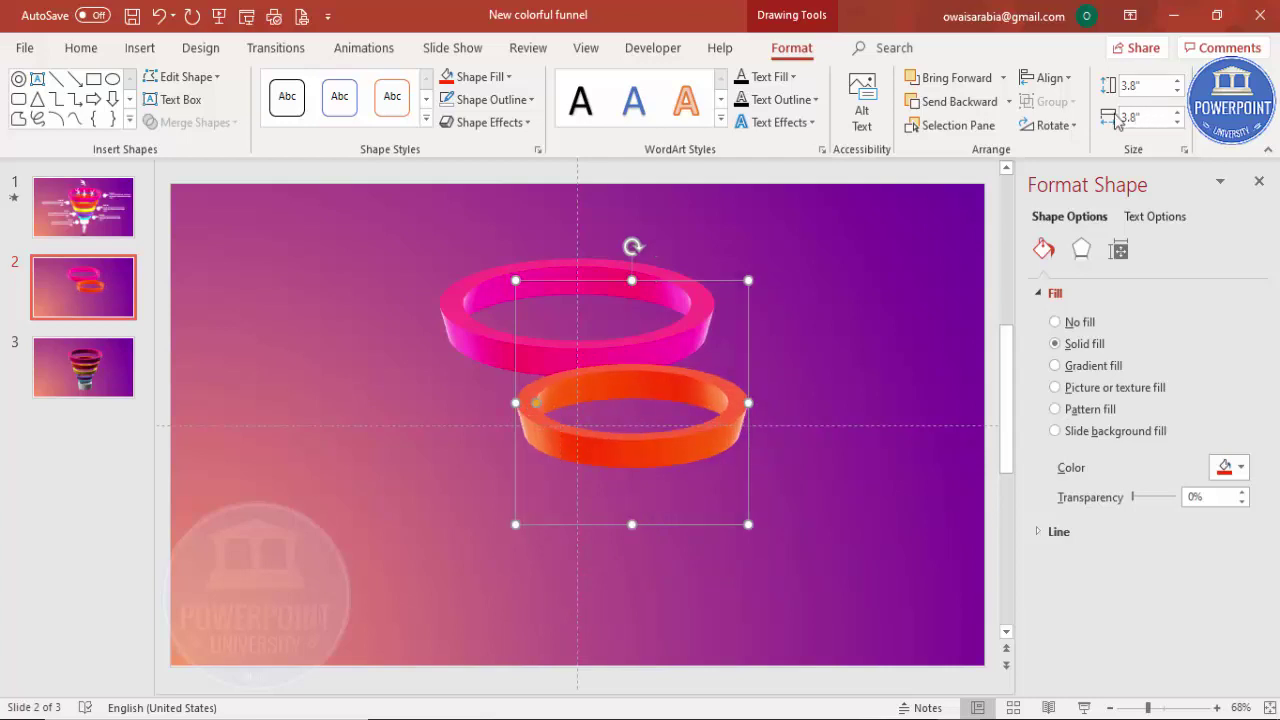
- Move the orange-red ring under the pink one and send it to the back
left_click_drag(714, 431, 662, 409)
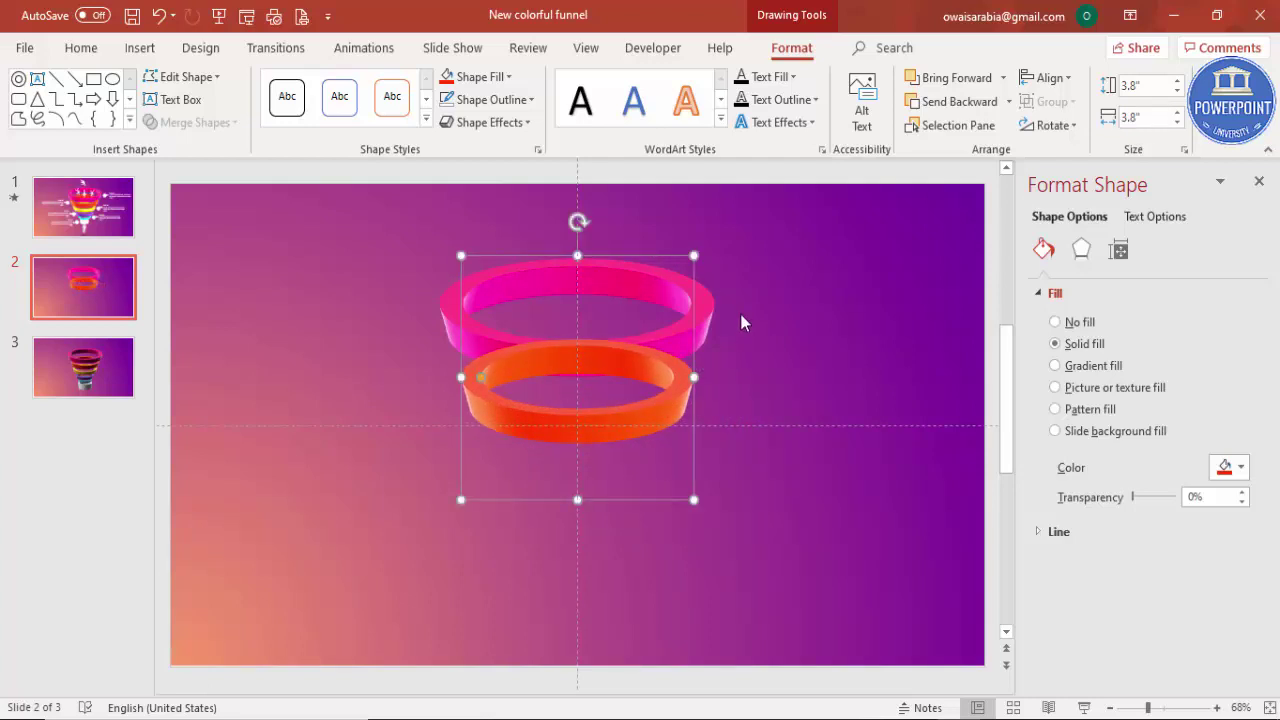
left_click(1008, 101)
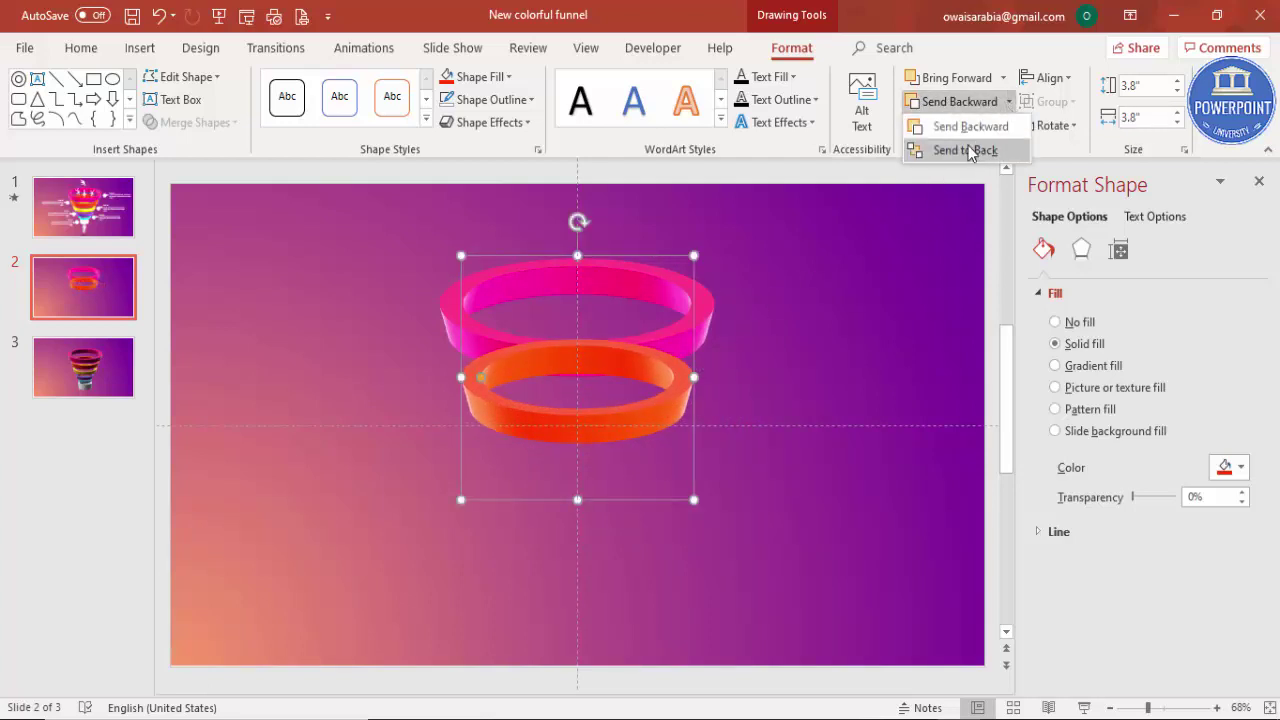
left_click(975, 148)
left_click_drag(614, 423, 616, 420)
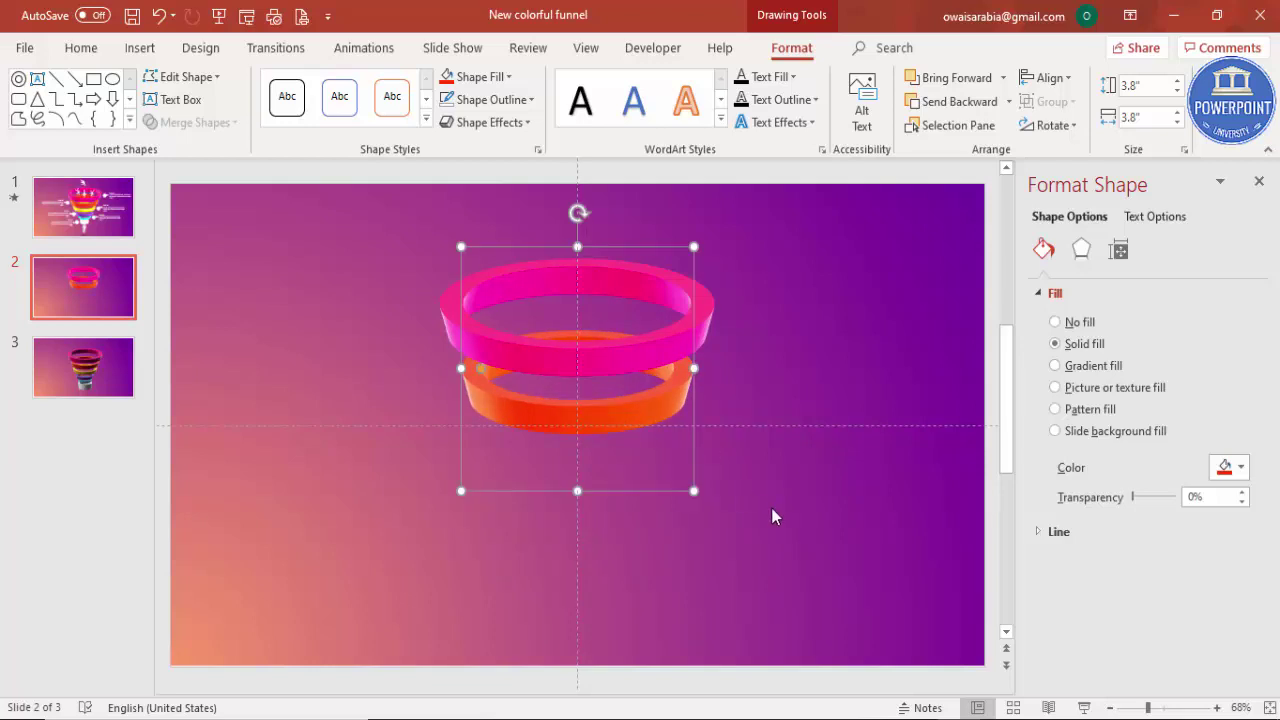
left_click(771, 516)
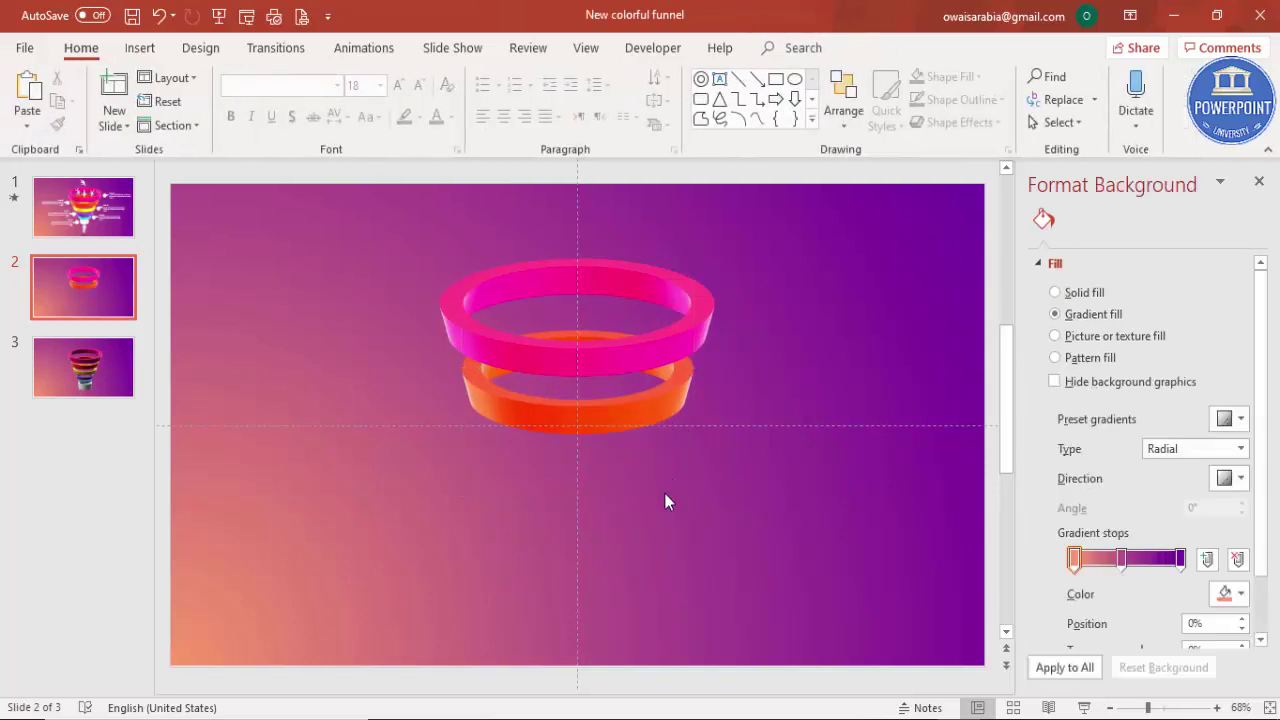
left_click(676, 398)
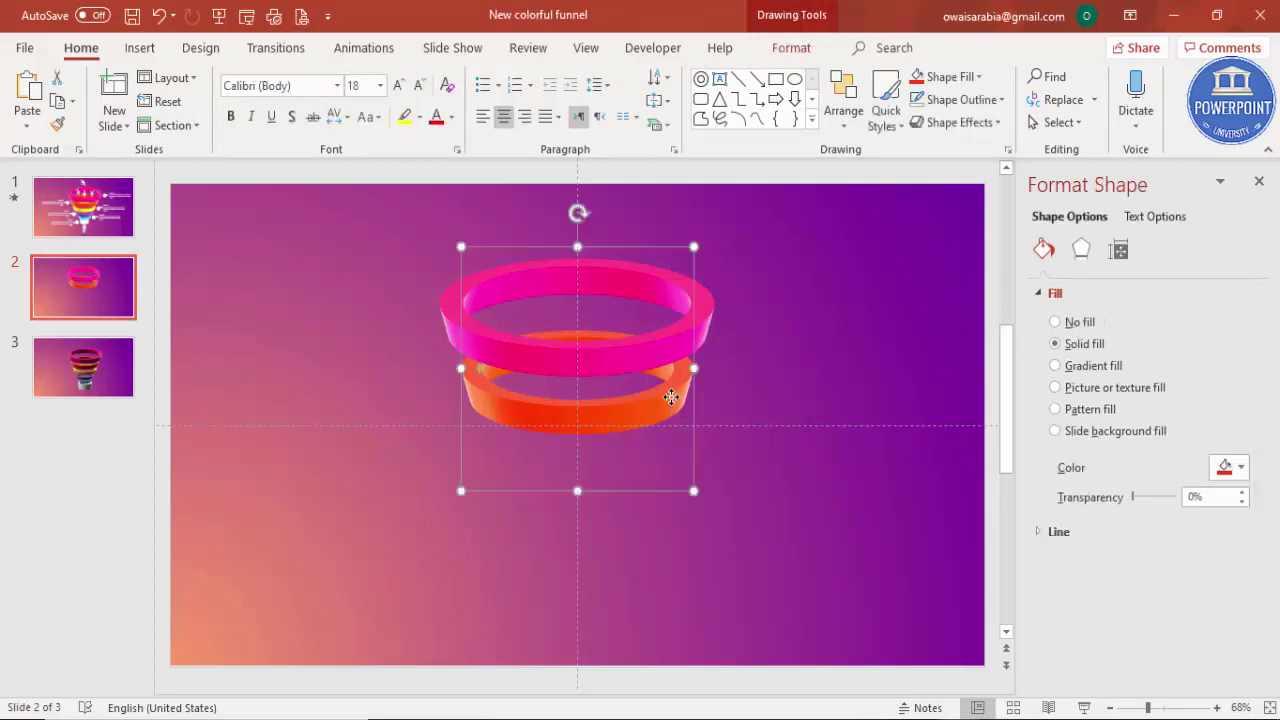
- Ctrl-drag a copy of the orange ring below it and resize it to 3" by 3"
left_click_drag(671, 397, 756, 536)
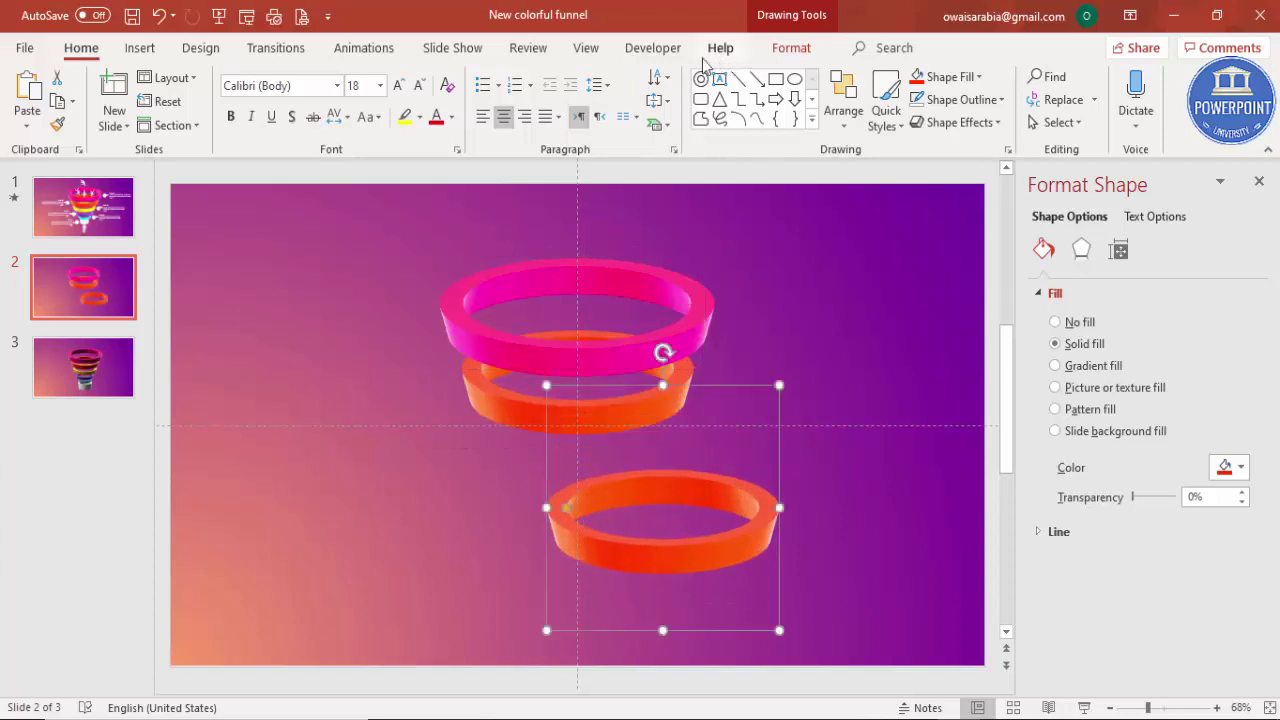
left_click(586, 48)
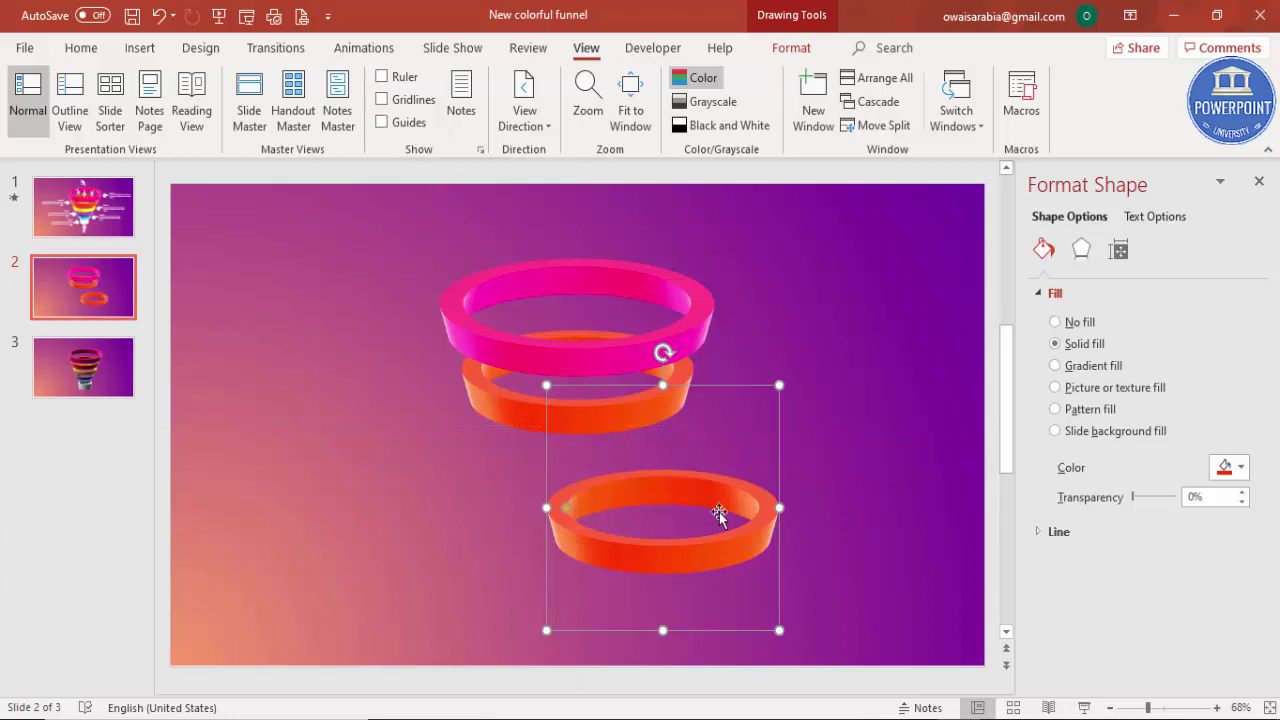
left_click_drag(754, 543, 727, 533)
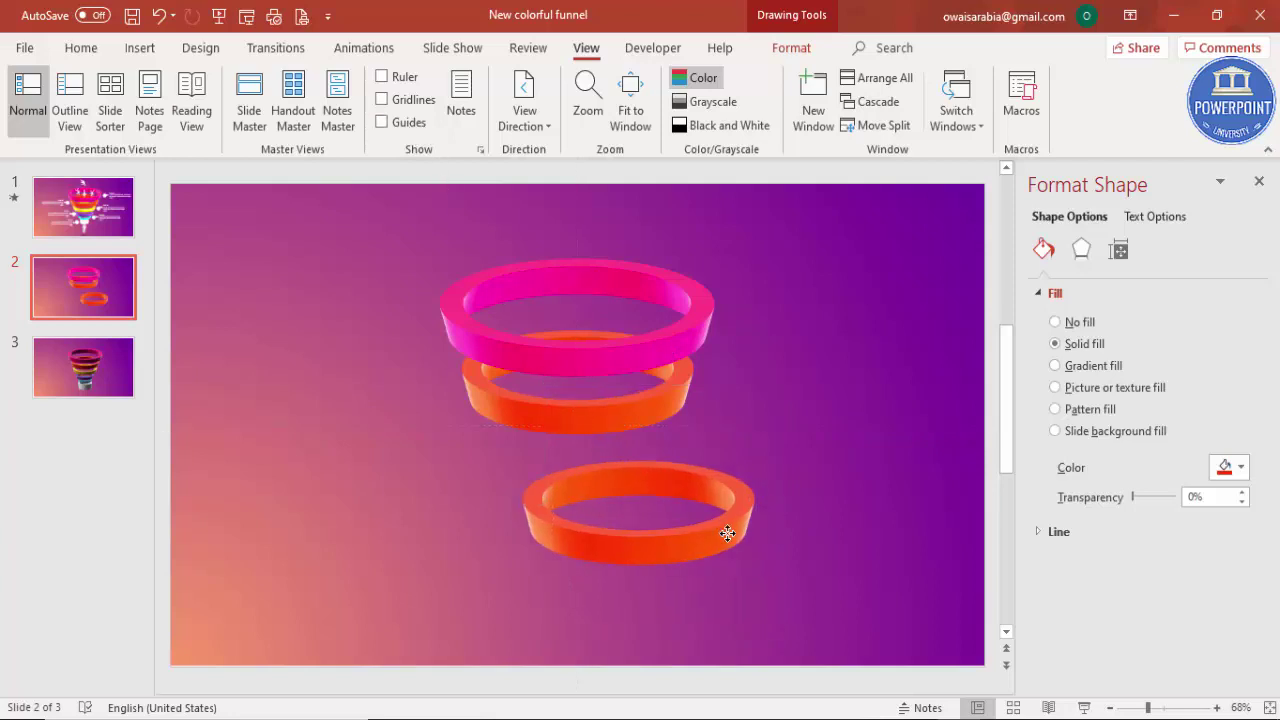
left_click(791, 48)
double_click(1143, 88)
type("3")
key("Tab")
type("3")
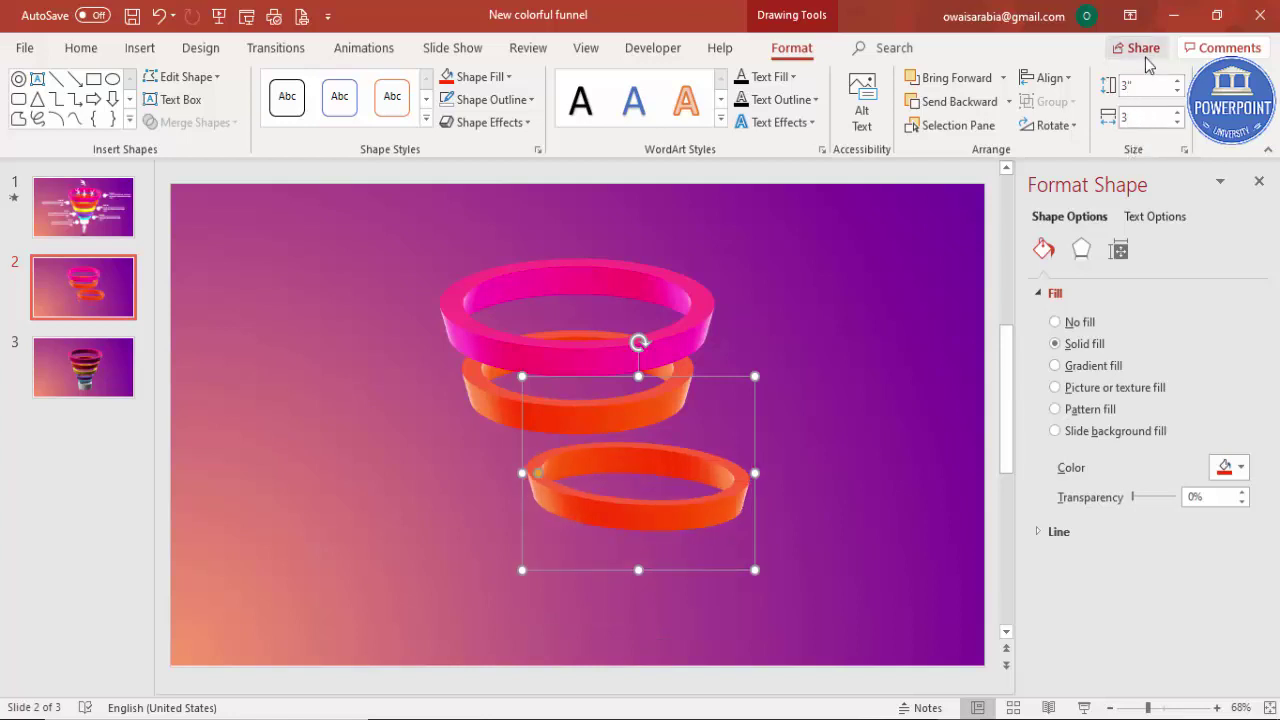
left_click(1146, 86)
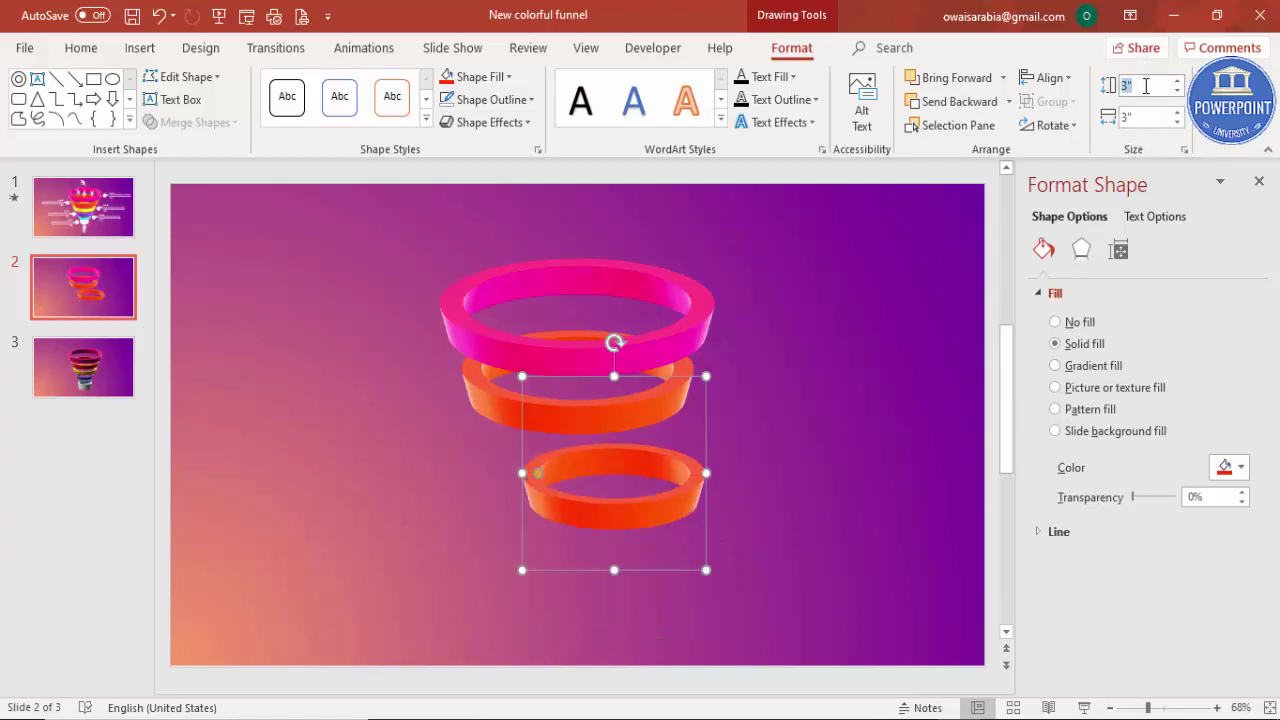
- Fill the new ring yellow and move it up under the orange ring
left_click(500, 80)
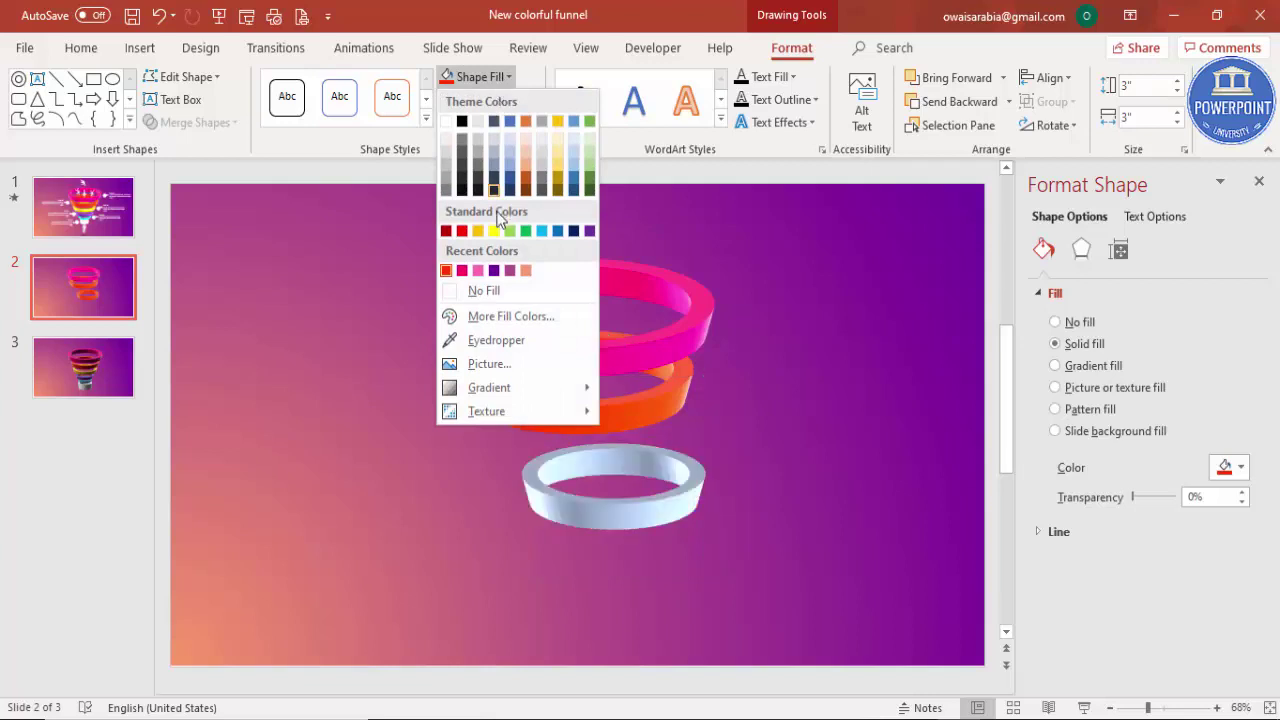
left_click(477, 231)
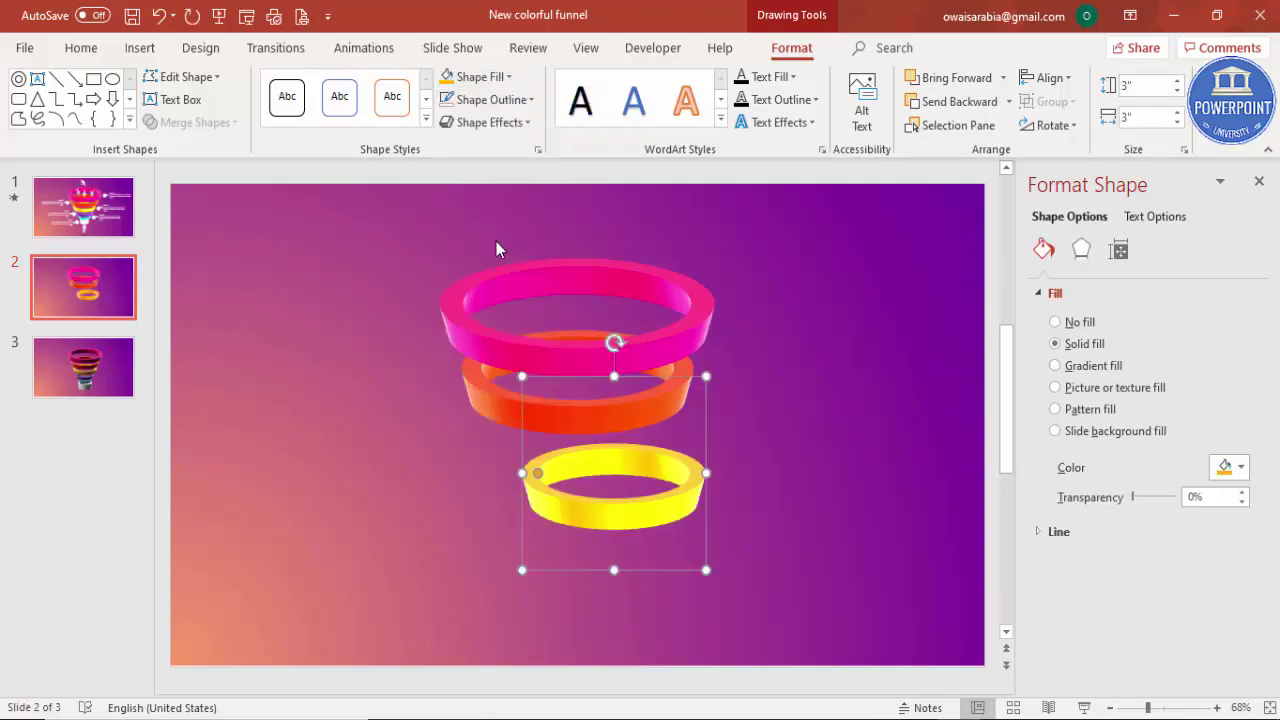
left_click_drag(680, 498, 643, 471)
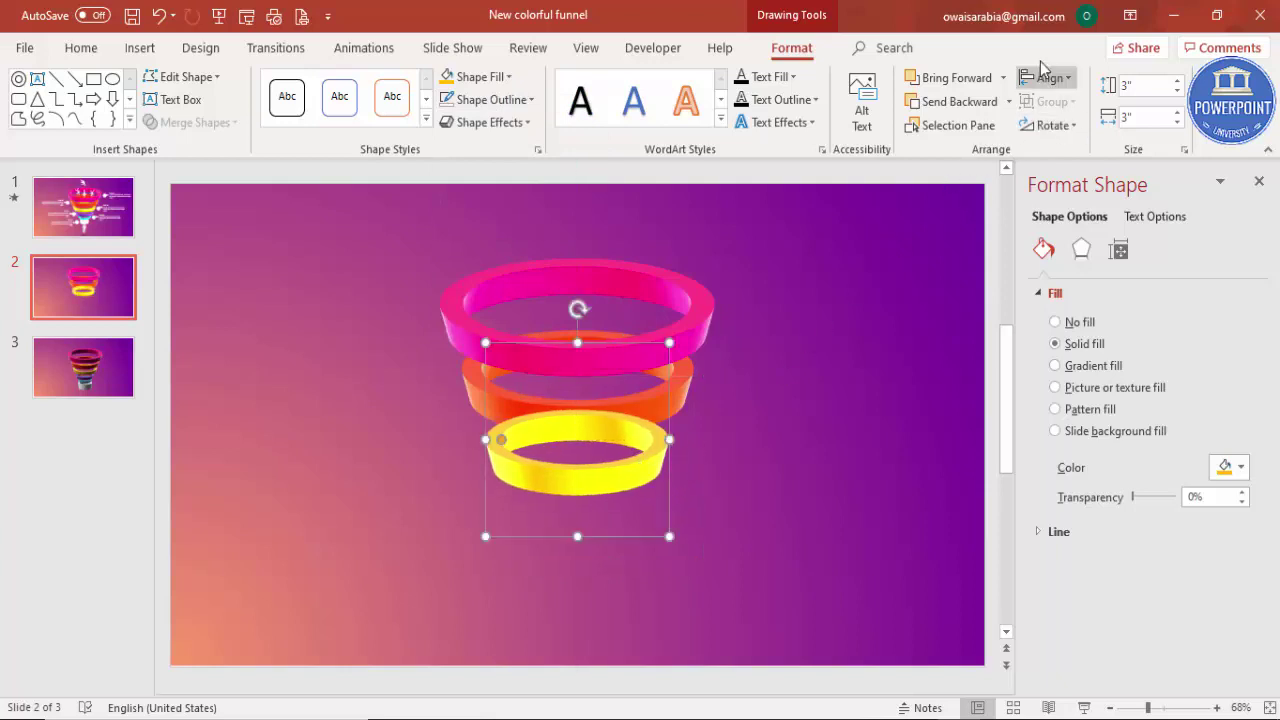
- Send the yellow ring behind the orange one and drag a copy below it
left_click(1009, 101)
left_click(965, 149)
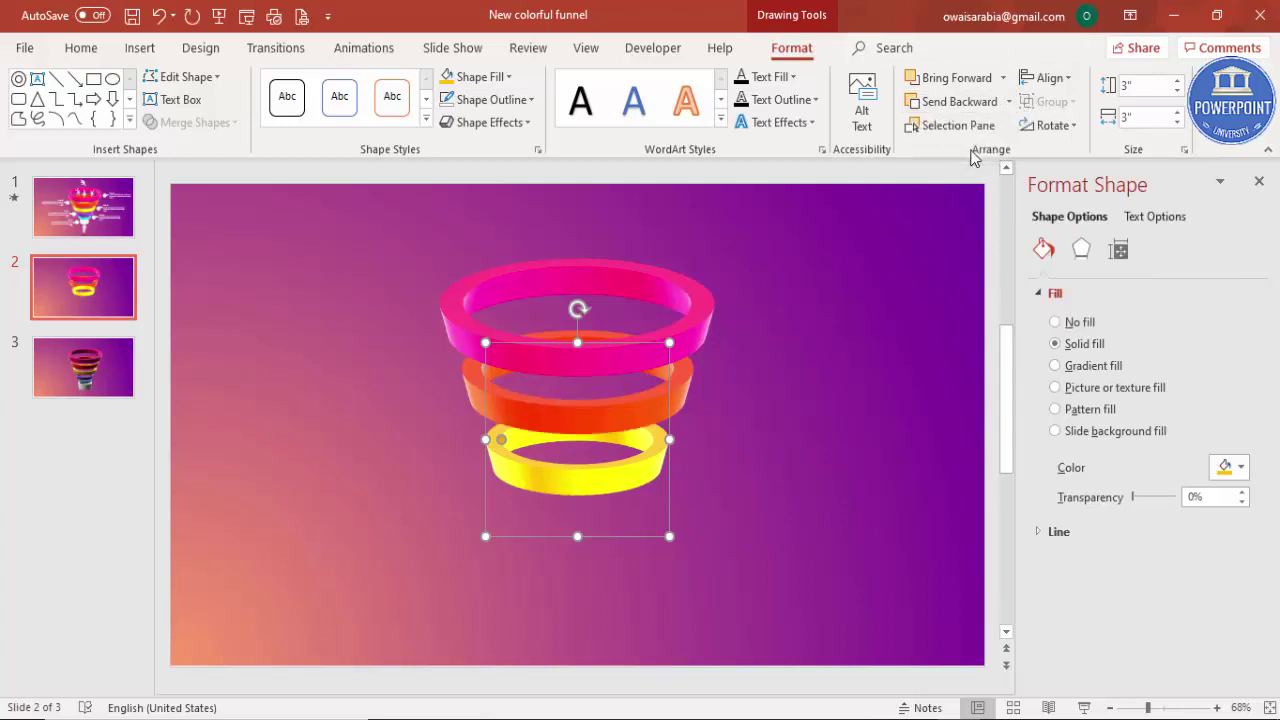
left_click_drag(620, 477, 642, 534)
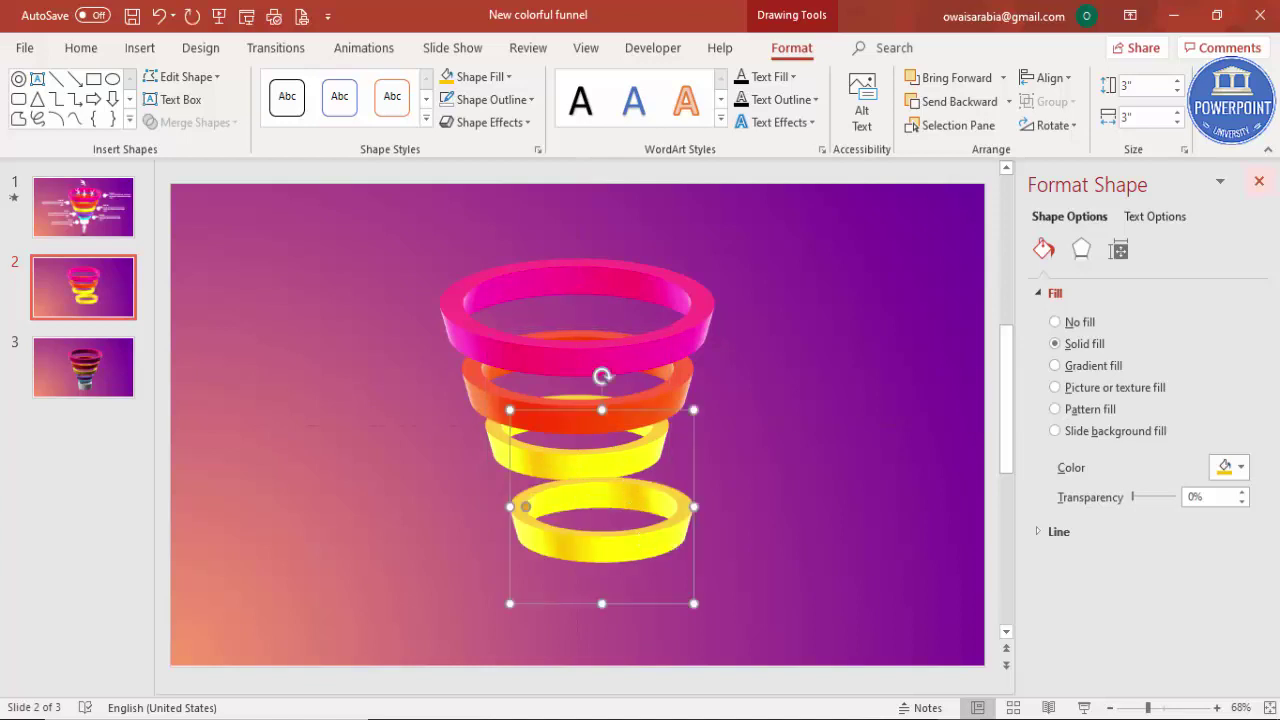
- Resize the bottom ring to 2.4" by 2.4" and fill it dark purple
left_click(1162, 89)
type("2.4")
left_click(1148, 113)
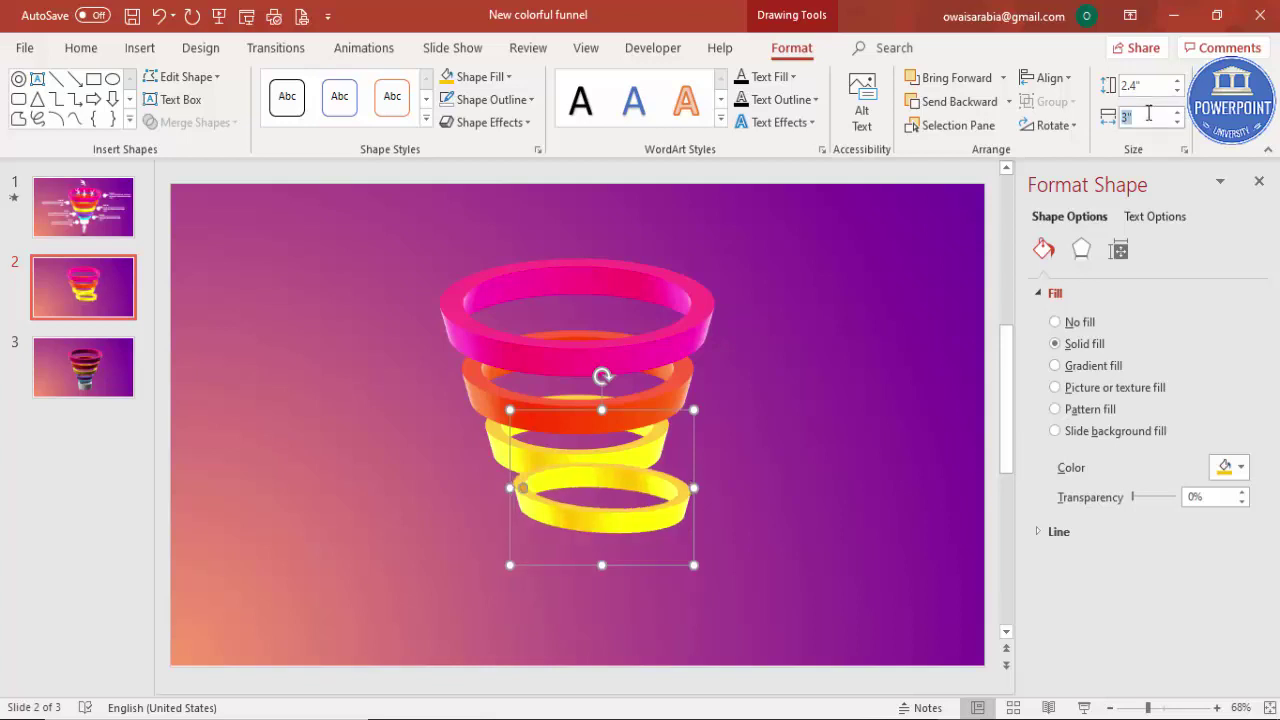
type("2.4")
key("Return")
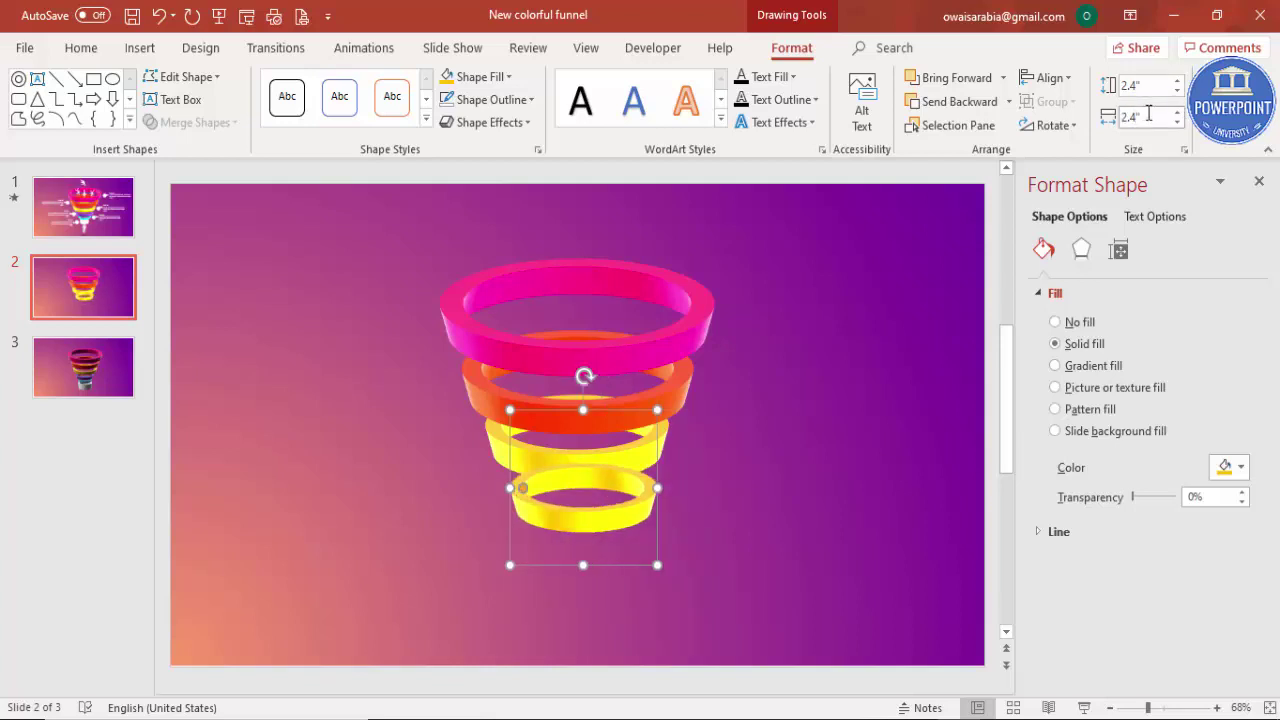
left_click(507, 77)
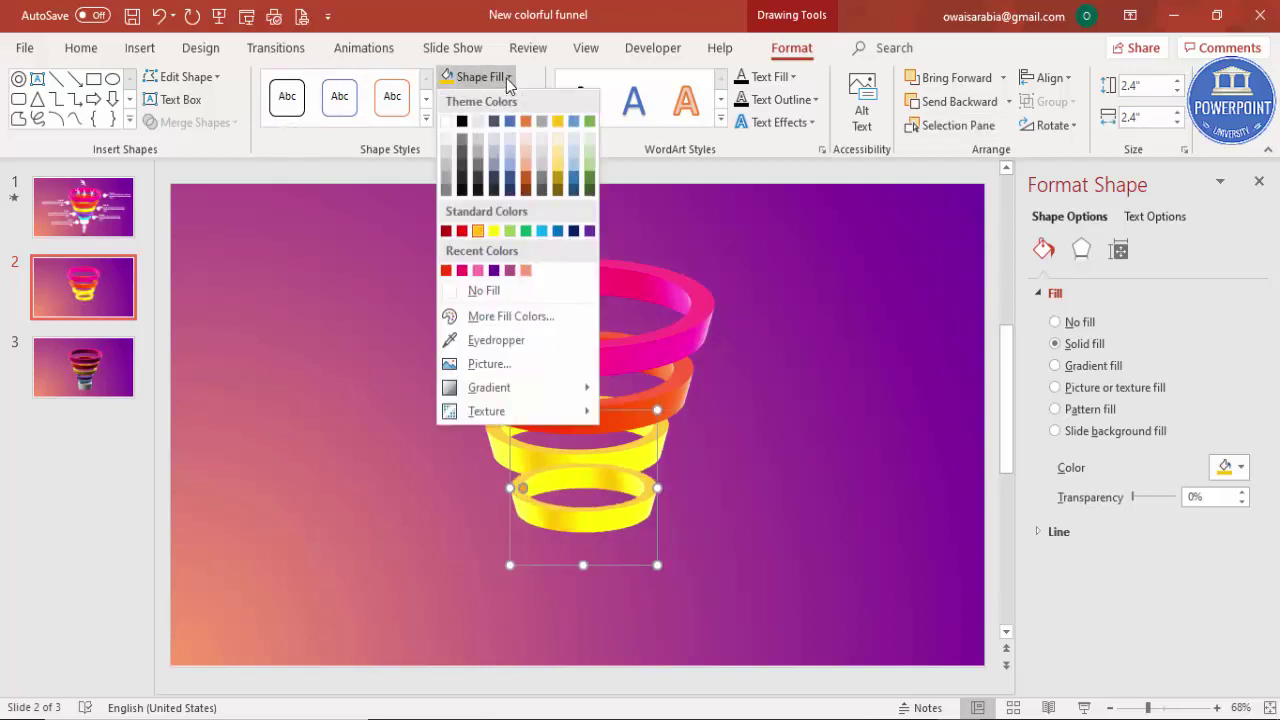
left_click(495, 270)
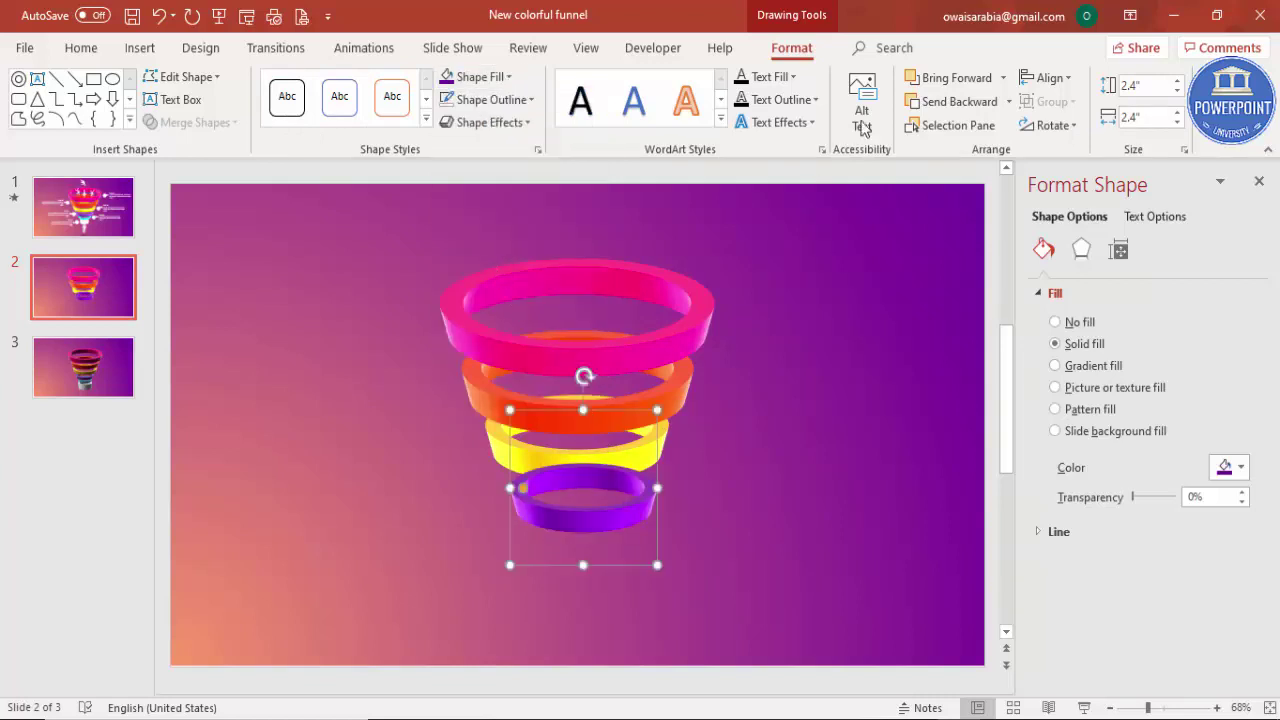